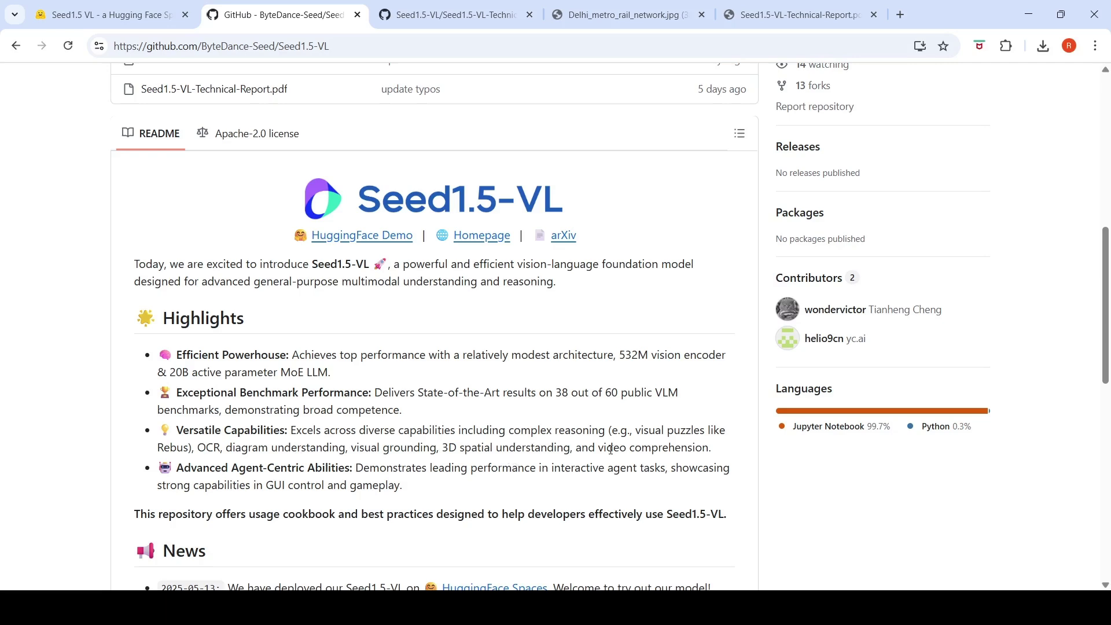
Step: Open the downloaded Delhi_metro_rail_network.jpg, zoom to full size and scroll around the map
{"action": "scroll", "coordinate": [509, 390], "scroll_direction": "down", "scroll_amount": 1}
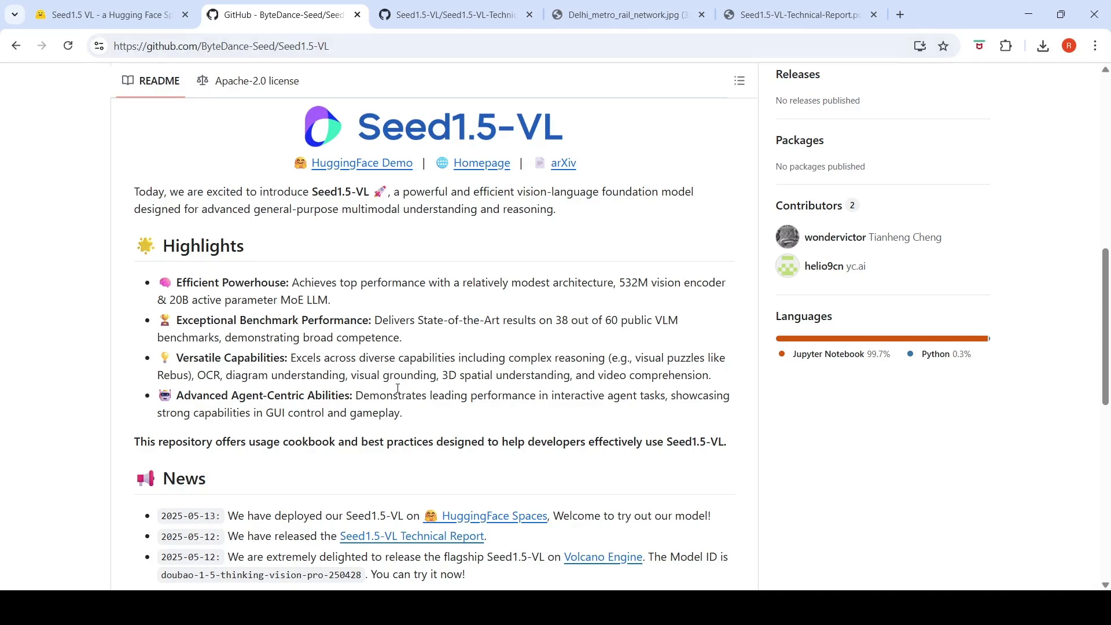
{"action": "scroll", "coordinate": [506, 302], "scroll_direction": "up", "scroll_amount": 3}
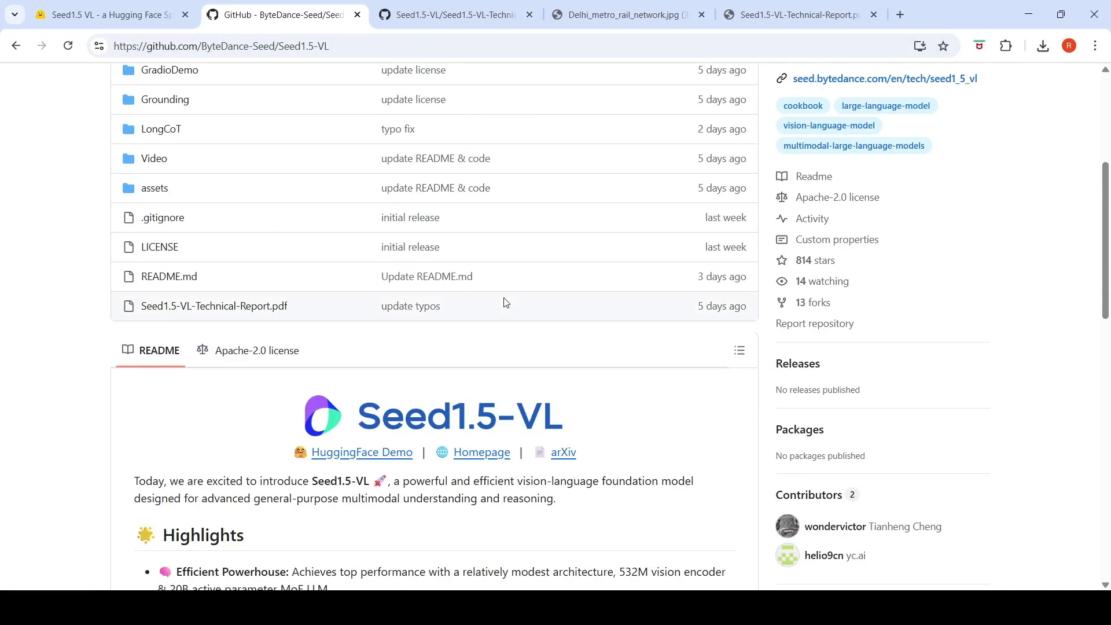
{"action": "scroll", "coordinate": [506, 302], "scroll_direction": "down", "scroll_amount": 7}
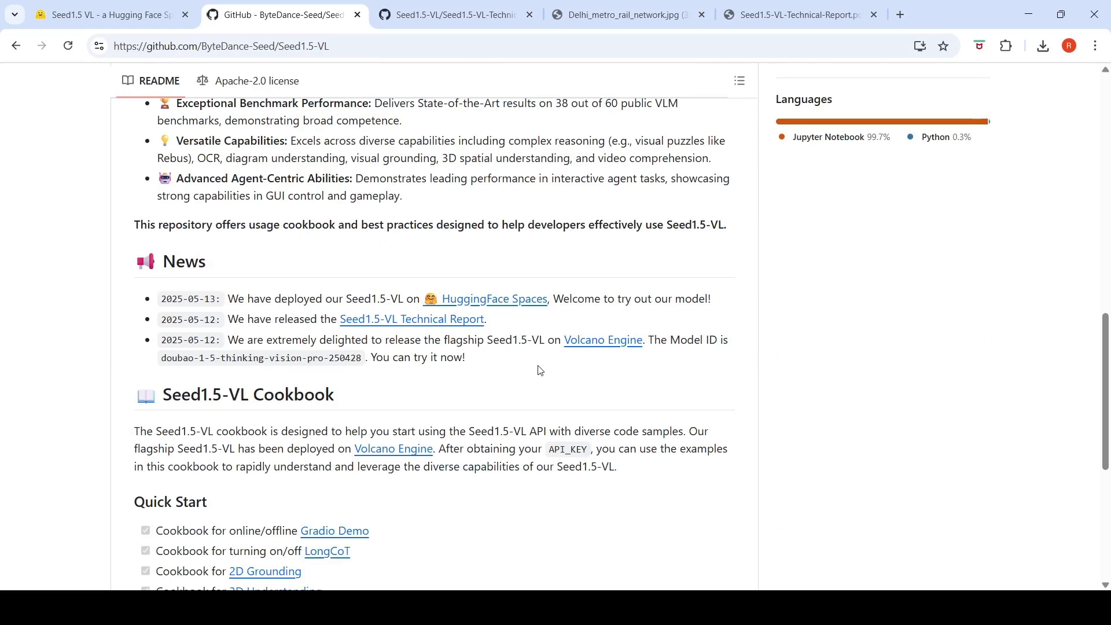
{"action": "scroll", "coordinate": [575, 294], "scroll_direction": "up", "scroll_amount": 13}
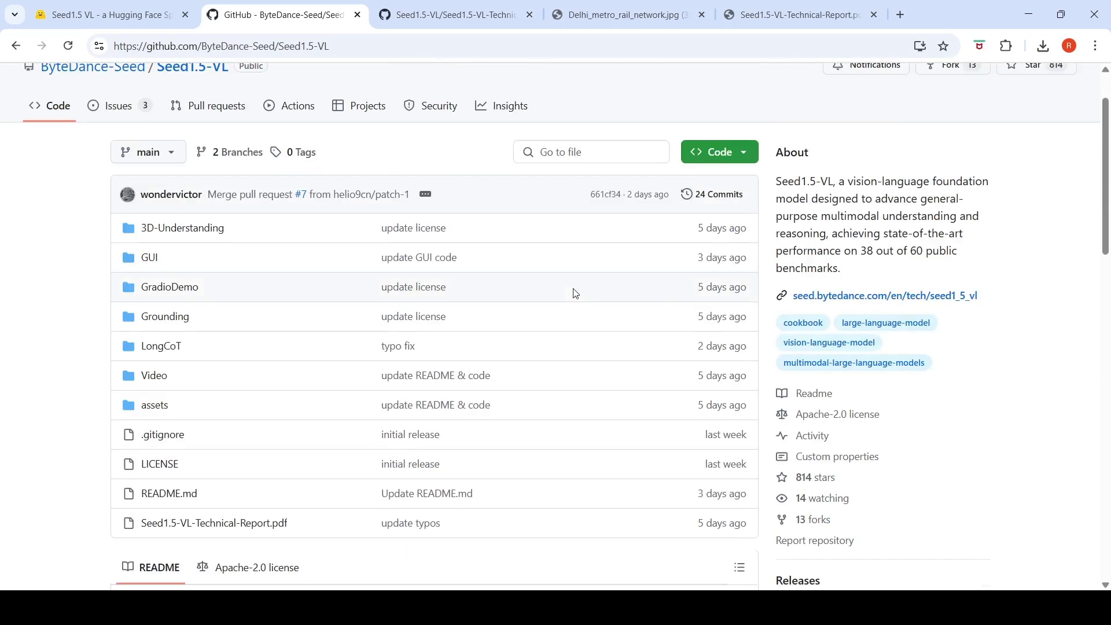
{"action": "scroll", "coordinate": [575, 294], "scroll_direction": "down", "scroll_amount": 13}
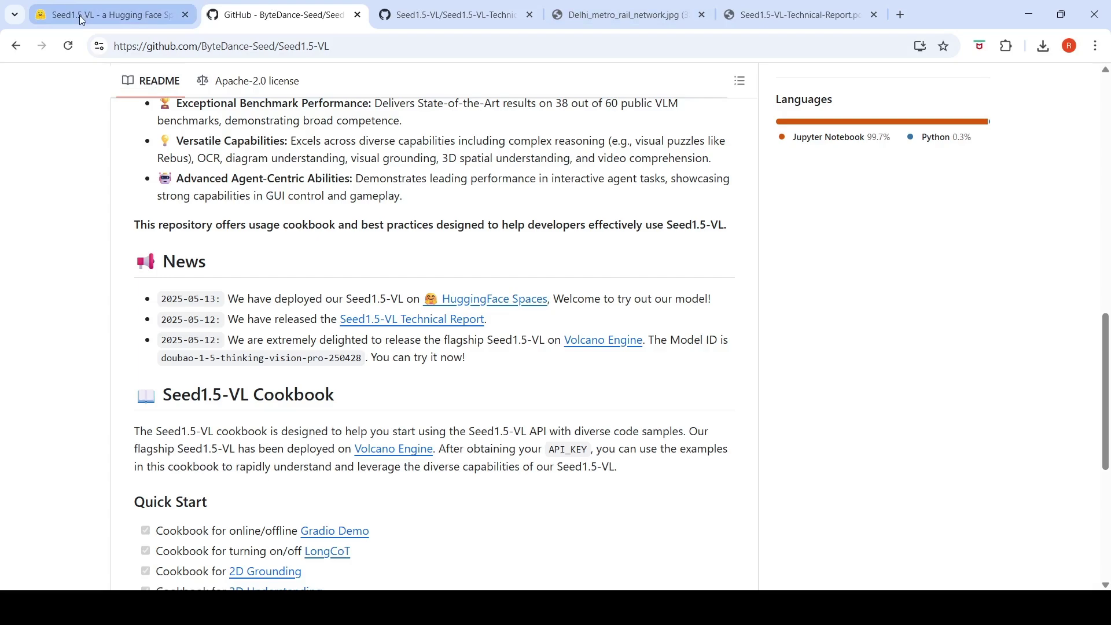
{"action": "left_click", "coordinate": [607, 18]}
{"action": "left_click", "coordinate": [701, 281]}
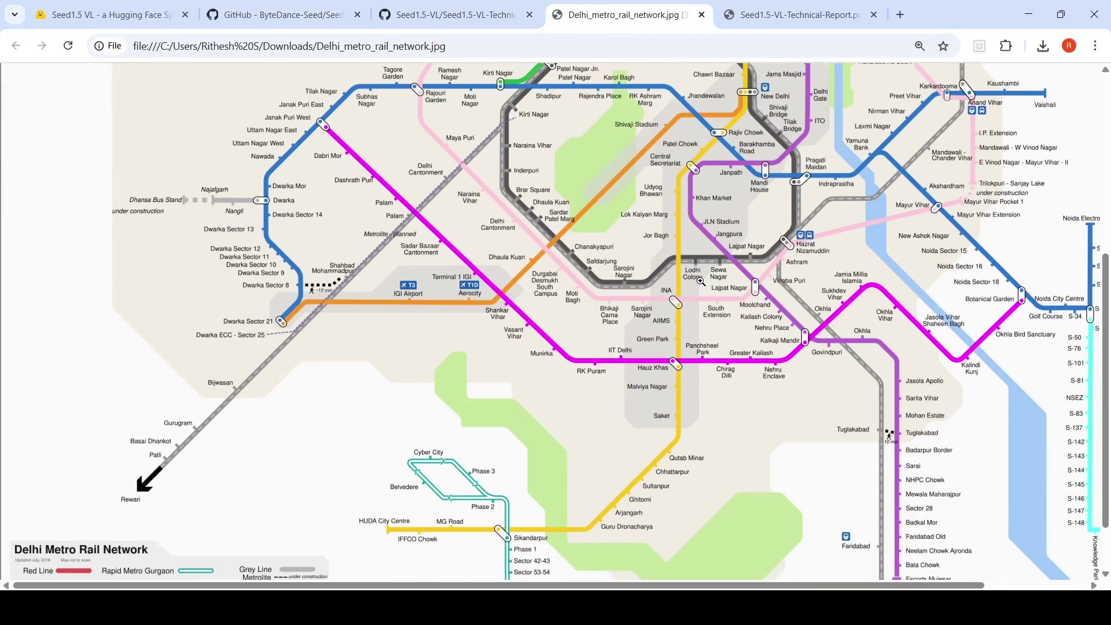
{"action": "scroll", "coordinate": [723, 338], "scroll_direction": "up", "scroll_amount": 6}
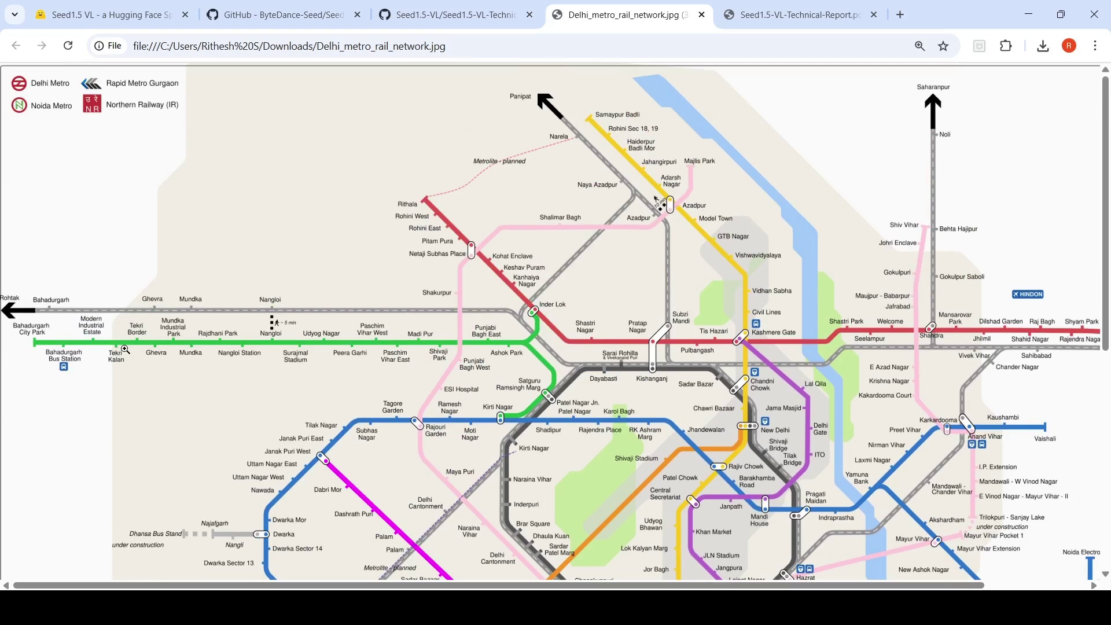
{"action": "scroll", "coordinate": [784, 390], "scroll_direction": "down", "scroll_amount": 7}
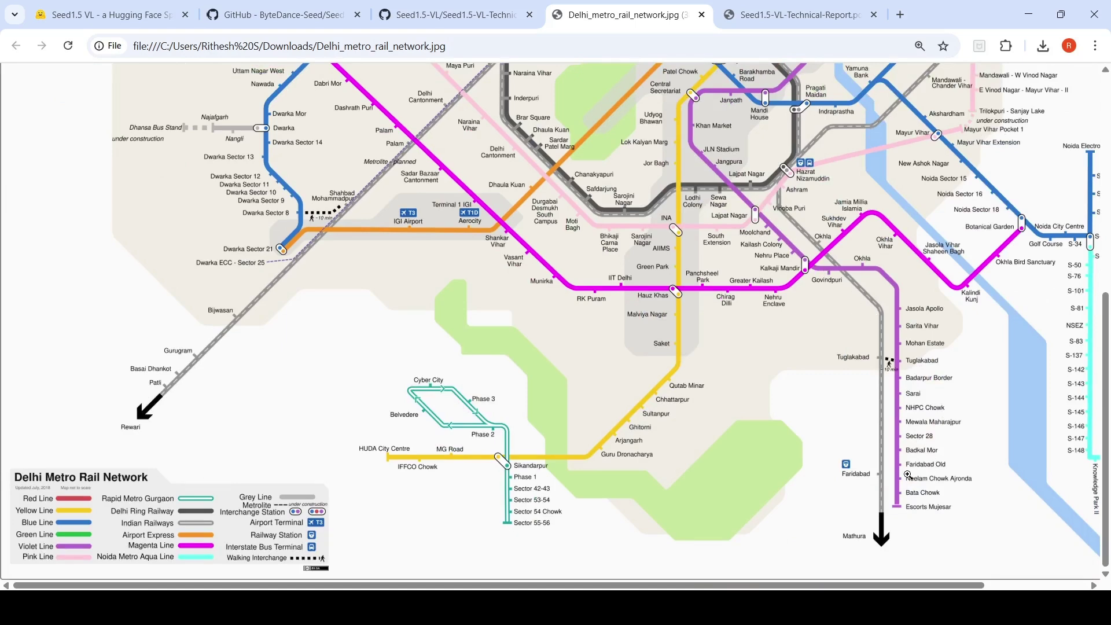
{"action": "scroll", "coordinate": [825, 422], "scroll_direction": "up", "scroll_amount": 5}
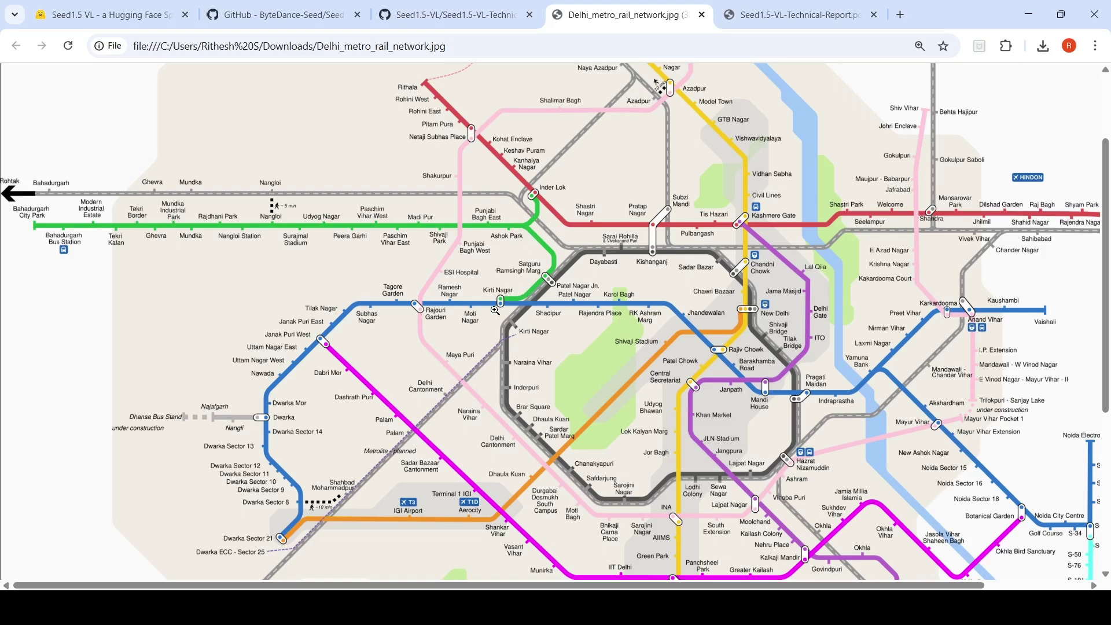
{"action": "left_click", "coordinate": [97, 18]}
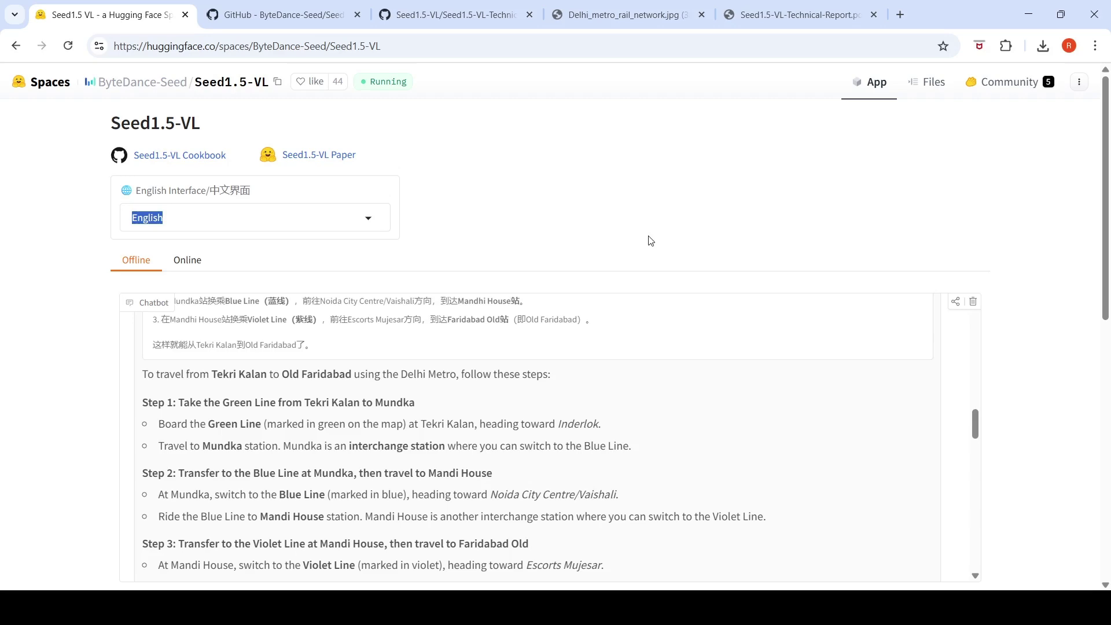
{"action": "scroll", "coordinate": [1028, 312], "scroll_direction": "down", "scroll_amount": 3}
{"action": "scroll", "coordinate": [889, 241], "scroll_direction": "up", "scroll_amount": 10}
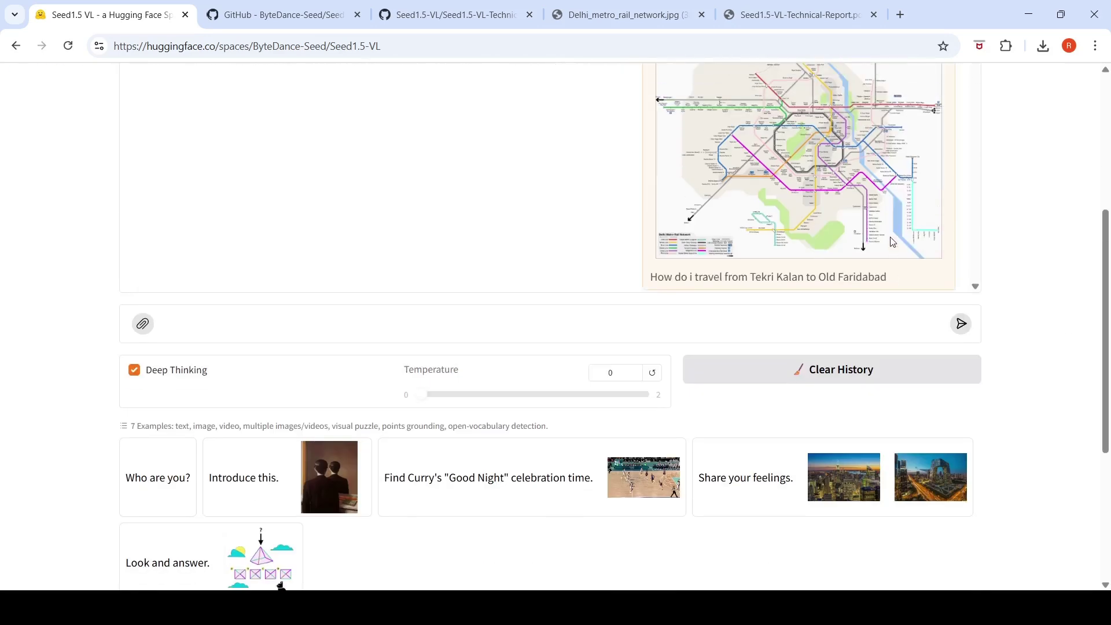
{"action": "scroll", "coordinate": [1020, 242], "scroll_direction": "up", "scroll_amount": 3}
{"action": "scroll", "coordinate": [1017, 280], "scroll_direction": "down", "scroll_amount": 3}
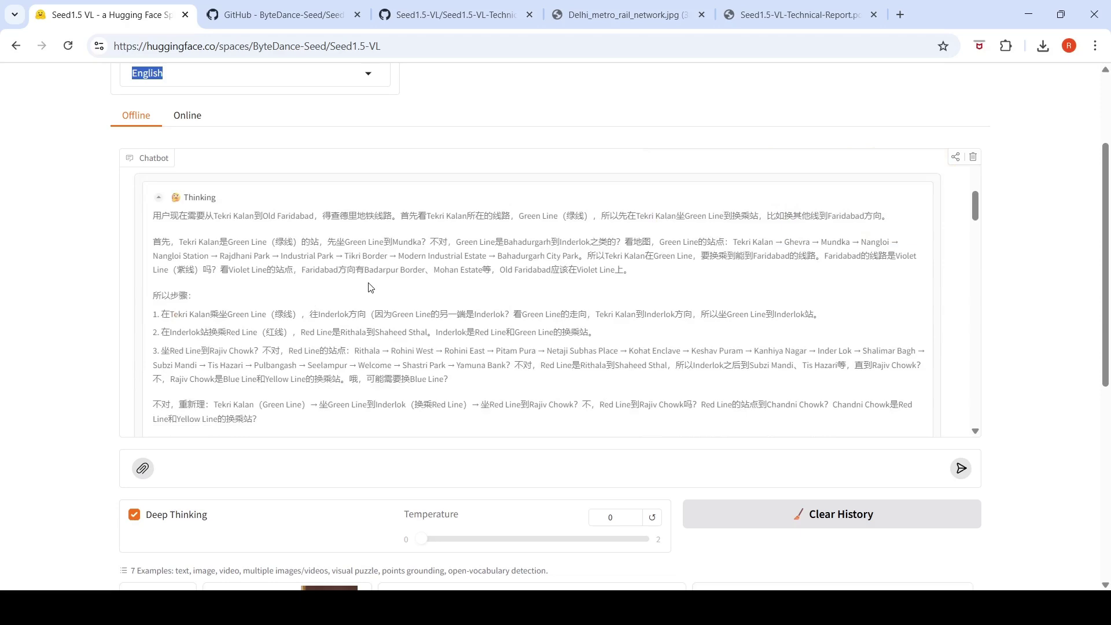
{"action": "scroll", "coordinate": [519, 280], "scroll_direction": "down", "scroll_amount": 3}
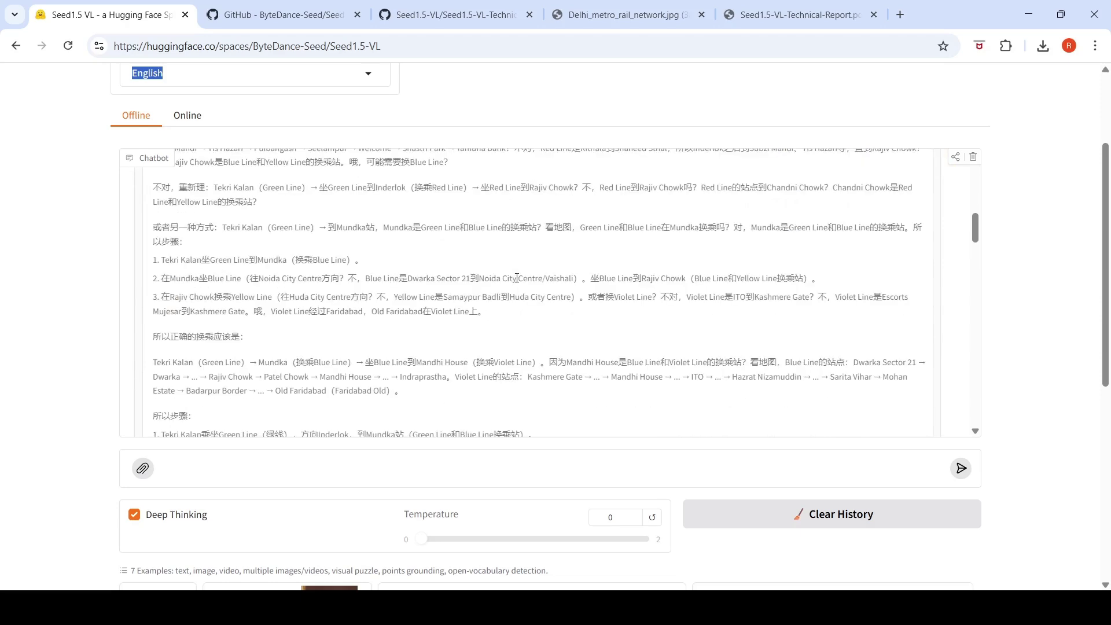
{"action": "scroll", "coordinate": [517, 278], "scroll_direction": "down", "scroll_amount": 2}
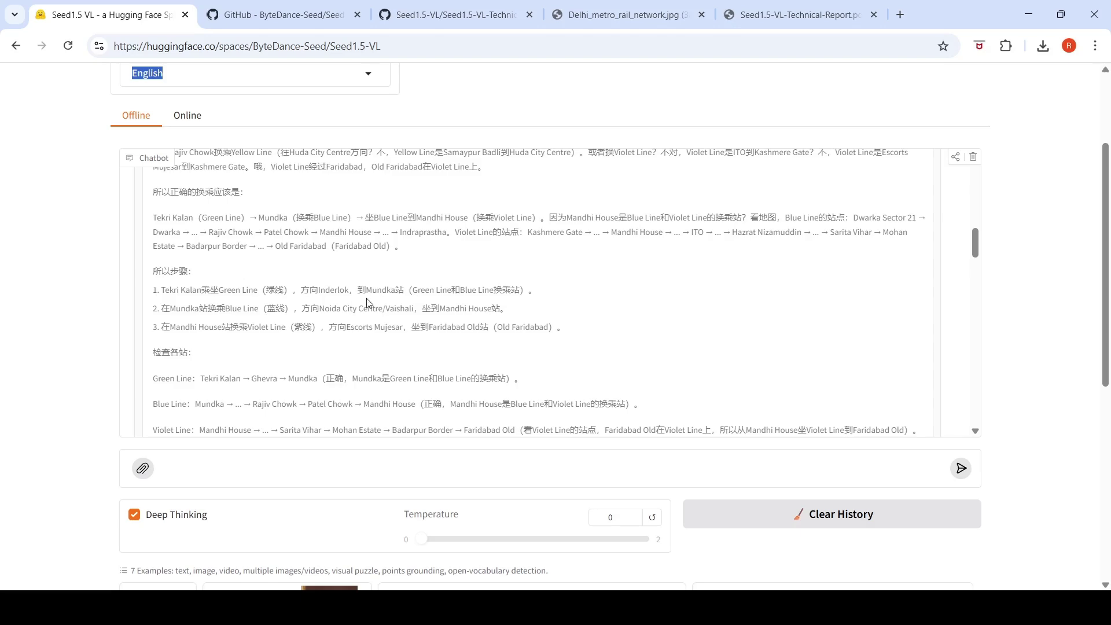
{"action": "scroll", "coordinate": [510, 304], "scroll_direction": "down", "scroll_amount": 2}
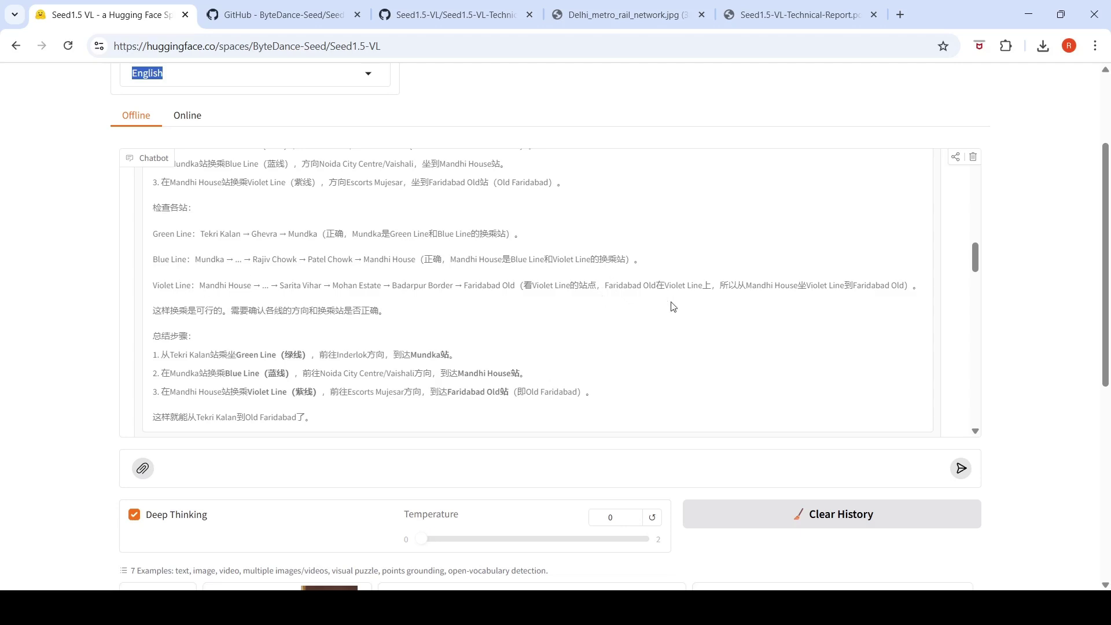
{"action": "scroll", "coordinate": [673, 310], "scroll_direction": "down", "scroll_amount": 4}
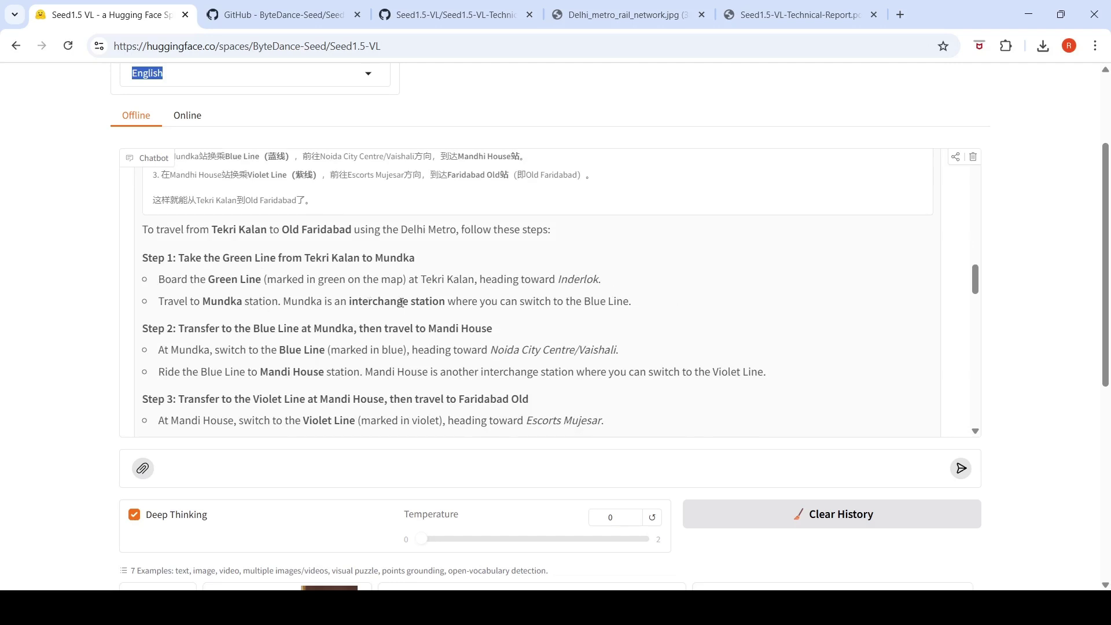
{"action": "left_click", "coordinate": [625, 15]}
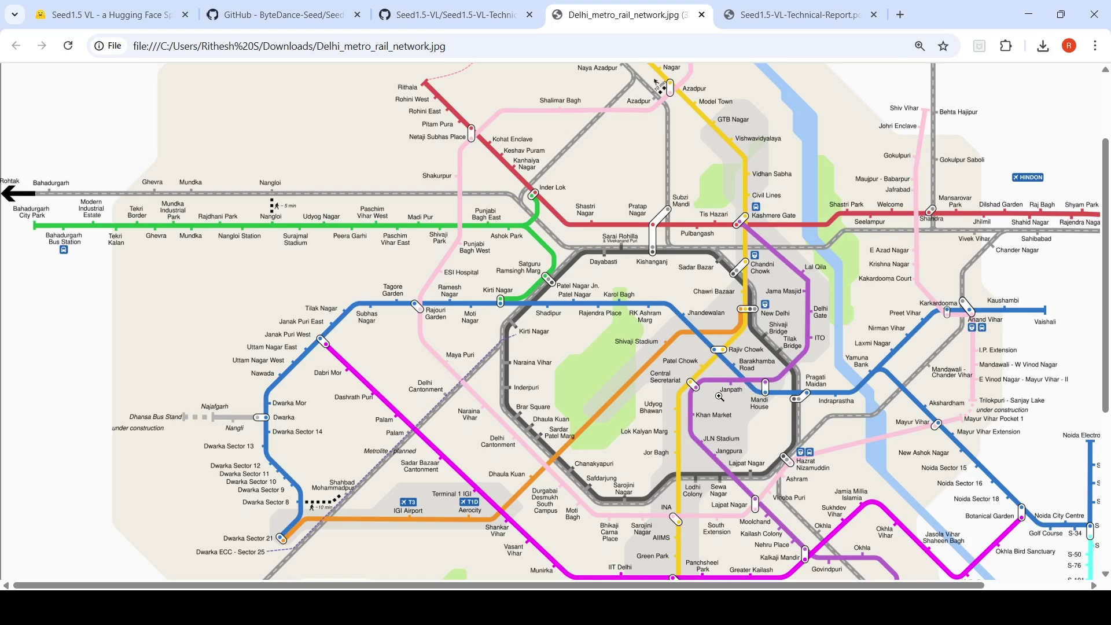
{"action": "left_click", "coordinate": [124, 16]}
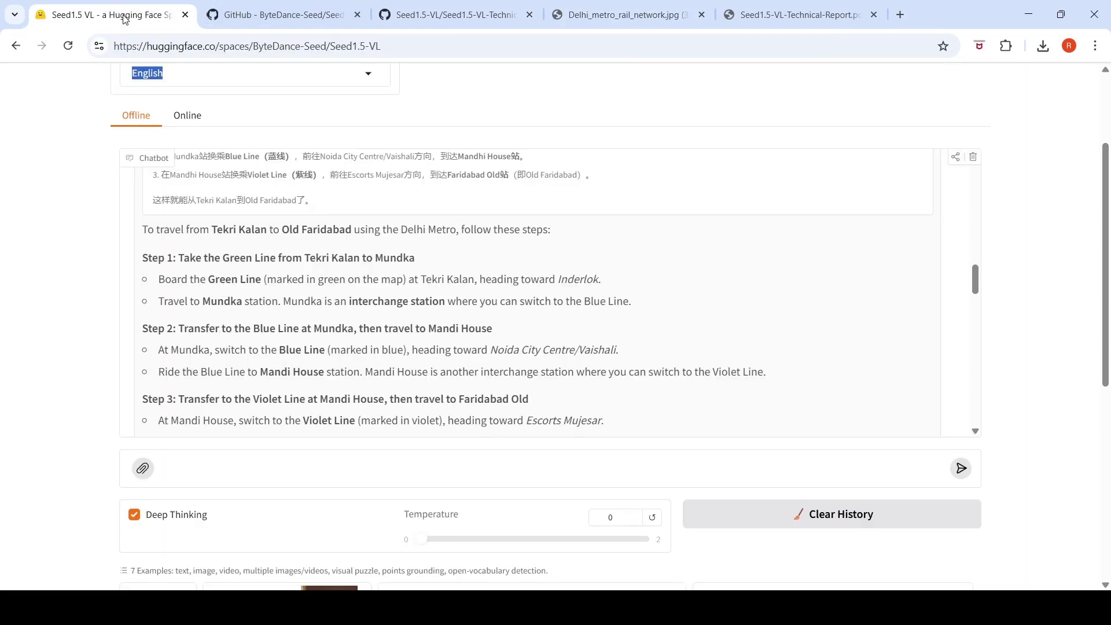
{"action": "scroll", "coordinate": [368, 228], "scroll_direction": "down", "scroll_amount": 3}
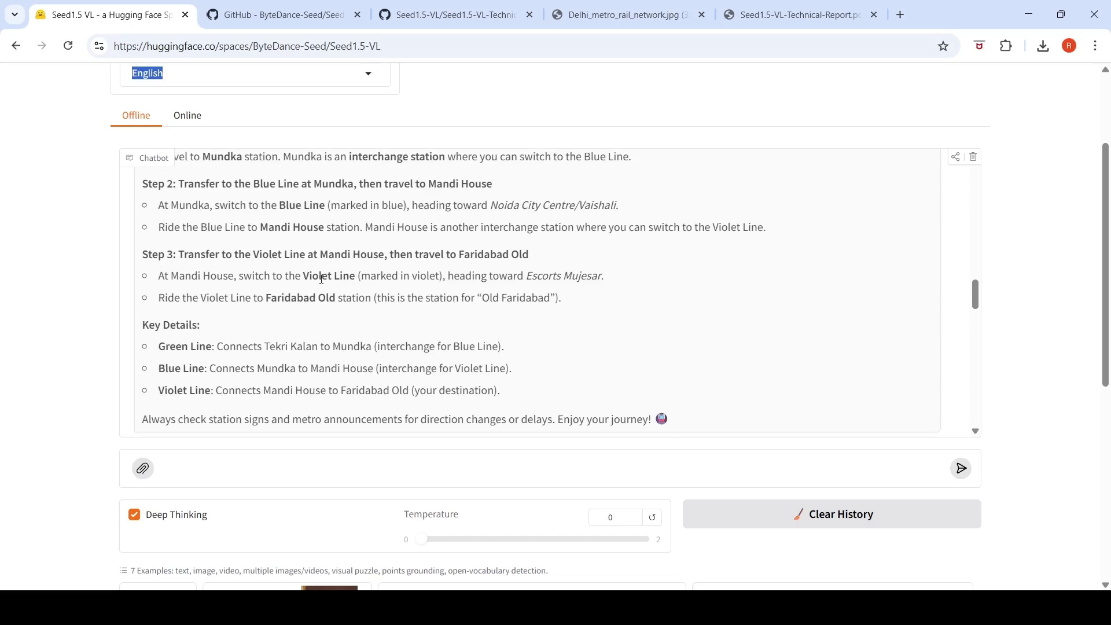
{"action": "left_click", "coordinate": [565, 16]}
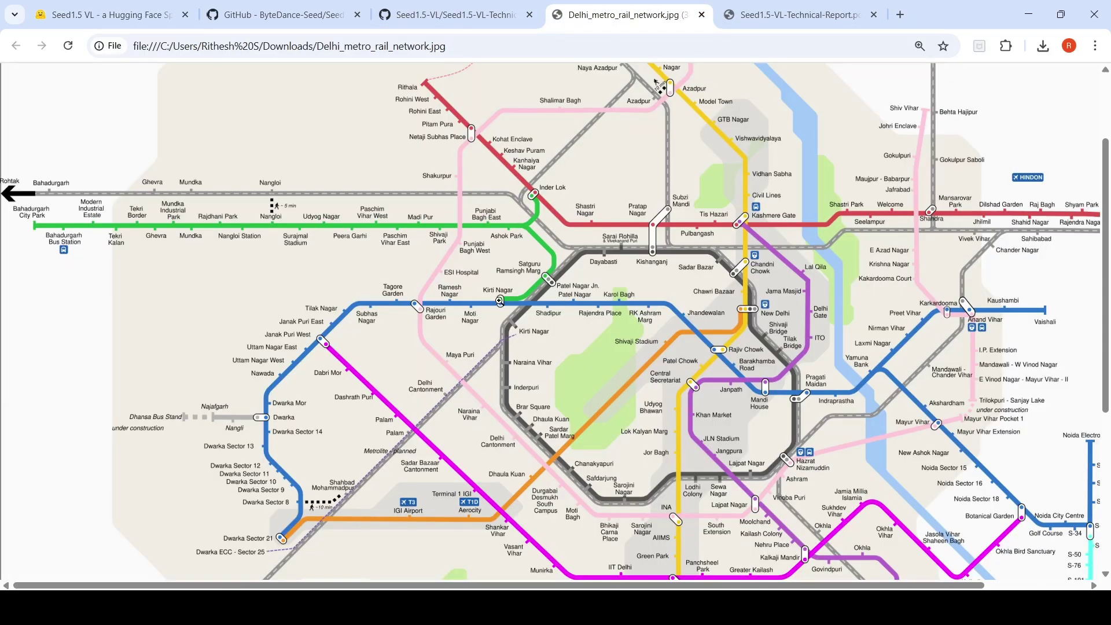
{"action": "left_click", "coordinate": [116, 14]}
{"action": "scroll", "coordinate": [856, 260], "scroll_direction": "up", "scroll_amount": 5}
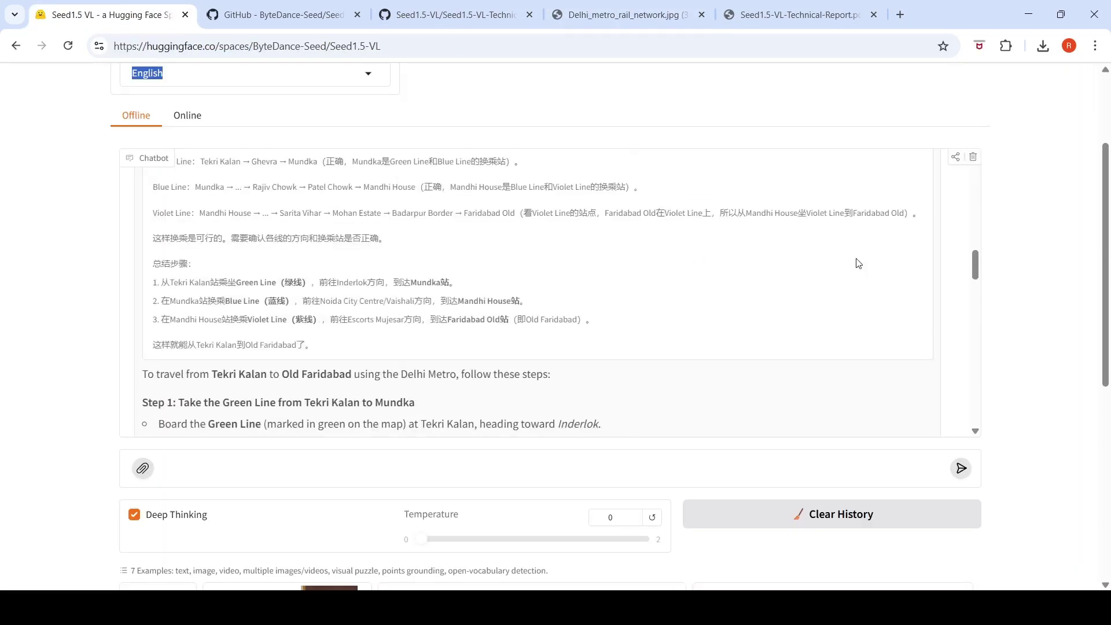
{"action": "scroll", "coordinate": [1094, 243], "scroll_direction": "up", "scroll_amount": 3}
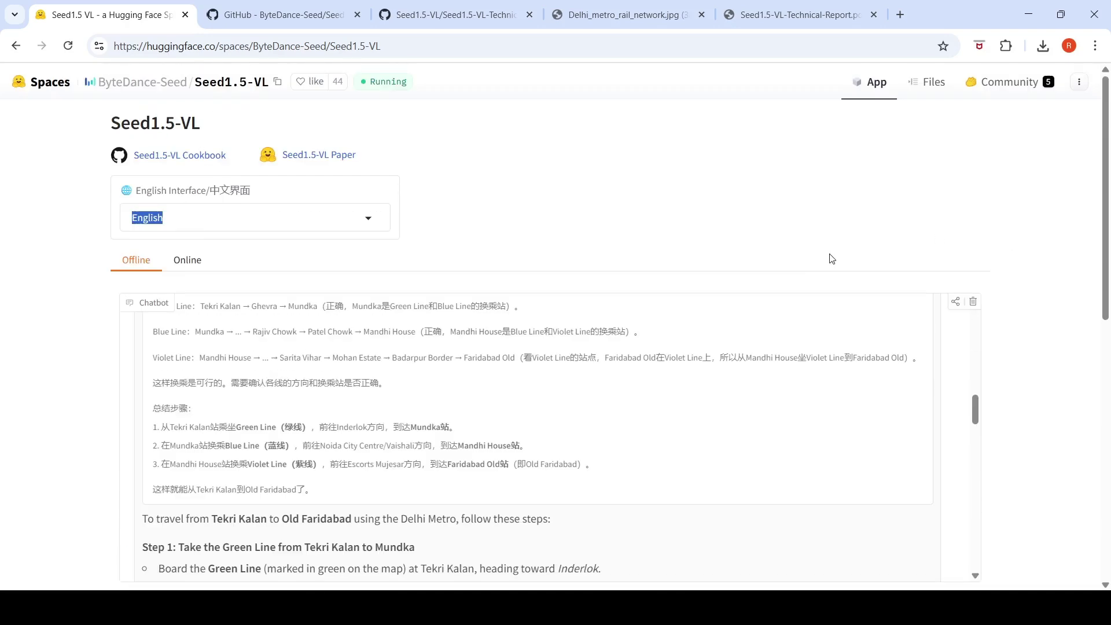
{"action": "scroll", "coordinate": [836, 370], "scroll_direction": "up", "scroll_amount": 3}
{"action": "scroll", "coordinate": [836, 370], "scroll_direction": "up", "scroll_amount": 10}
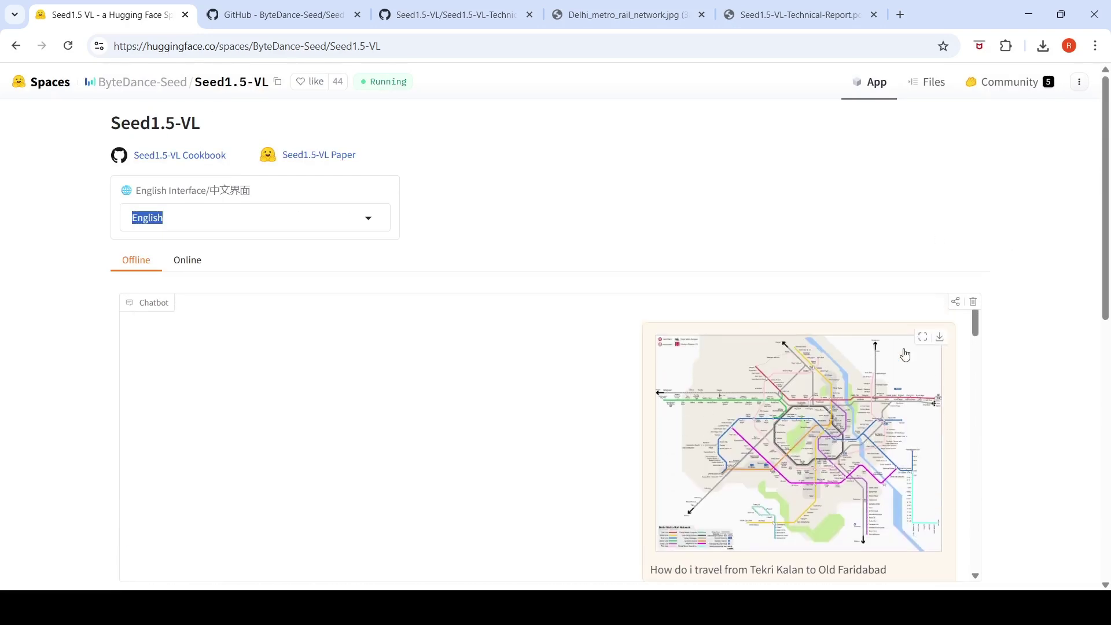
{"action": "scroll", "coordinate": [1001, 365], "scroll_direction": "down", "scroll_amount": 3}
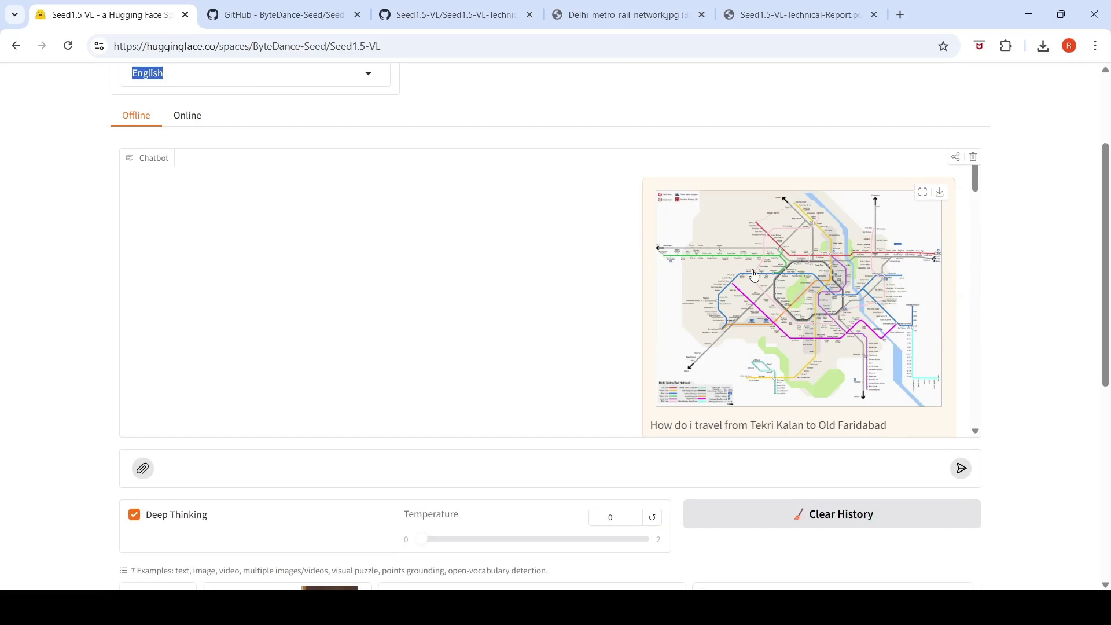
{"action": "scroll", "coordinate": [754, 277], "scroll_direction": "down", "scroll_amount": 4}
{"action": "scroll", "coordinate": [754, 276], "scroll_direction": "up", "scroll_amount": 4}
{"action": "scroll", "coordinate": [755, 277], "scroll_direction": "up", "scroll_amount": 3}
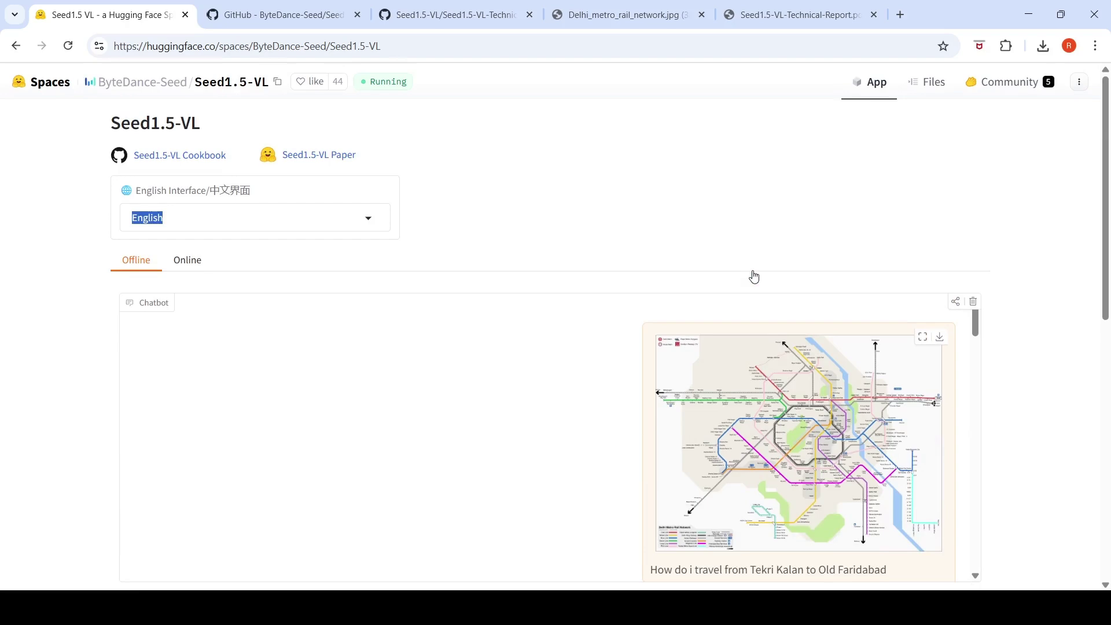
{"action": "left_click", "coordinate": [640, 24]}
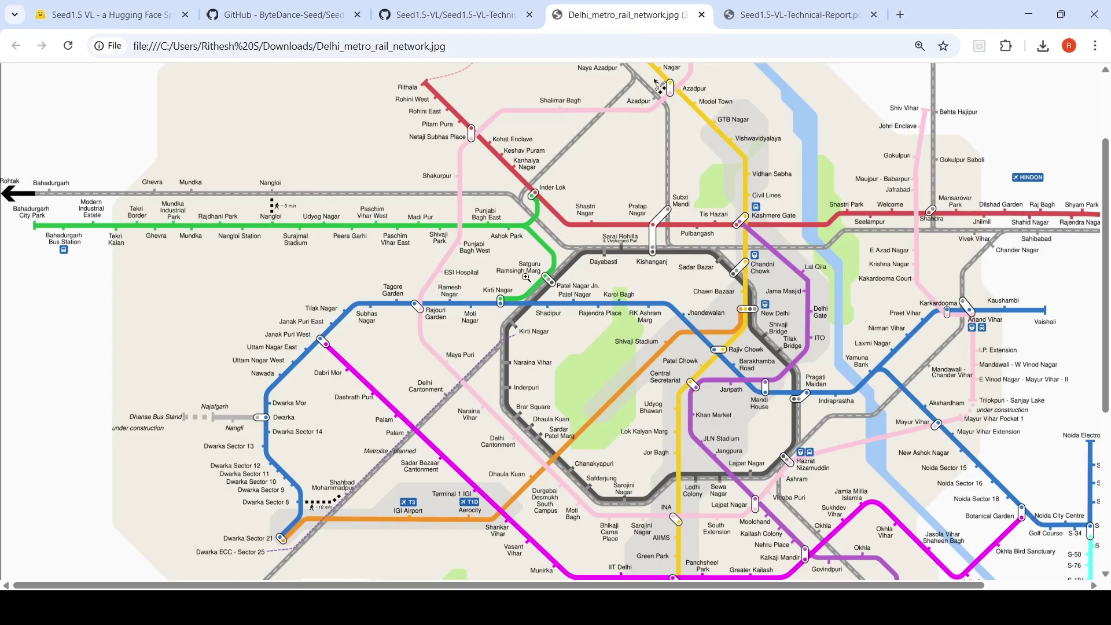
{"action": "left_click", "coordinate": [110, 15]}
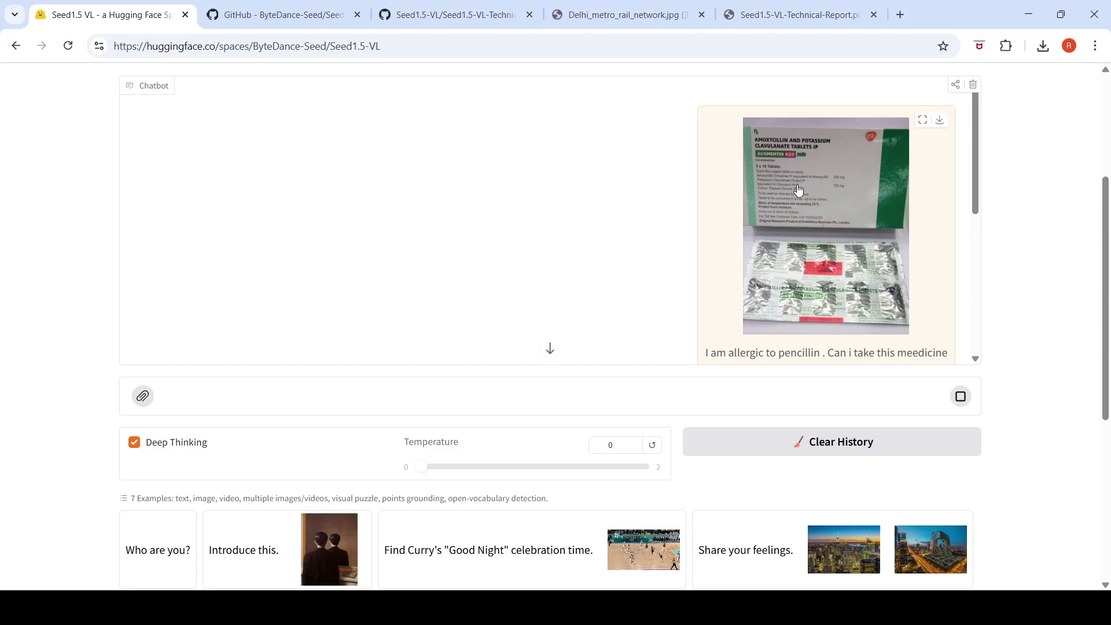
Step: Read the Deep Thinking reply identifying the pack as Augmentin, a penicillin-class antibiotic, then return to the top
{"action": "scroll", "coordinate": [799, 190], "scroll_direction": "down", "scroll_amount": 1}
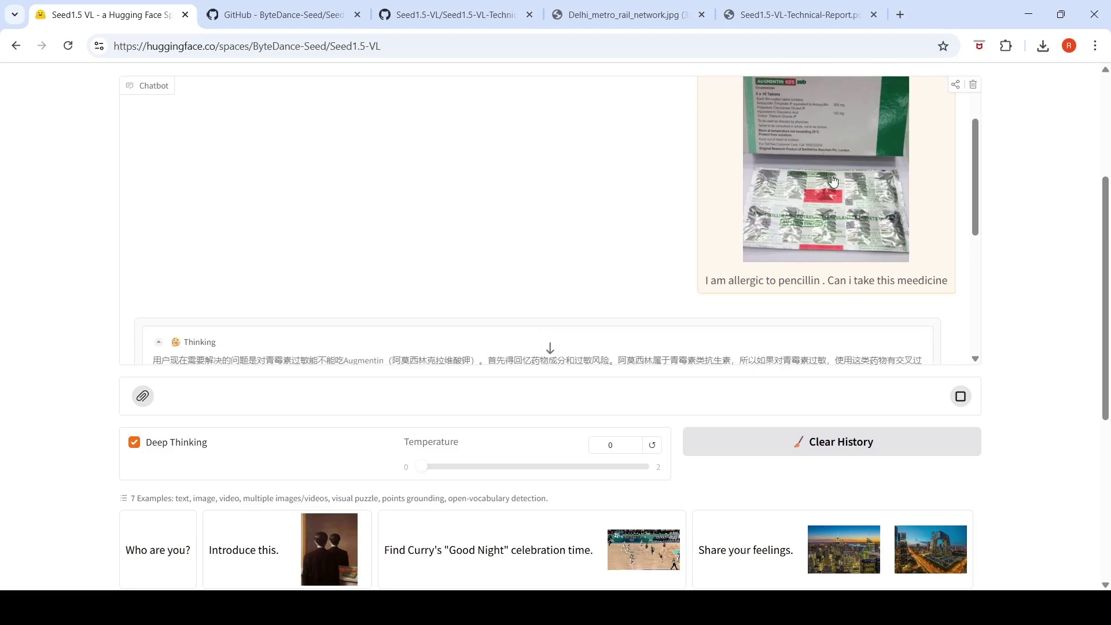
{"action": "scroll", "coordinate": [834, 181], "scroll_direction": "up", "scroll_amount": 1}
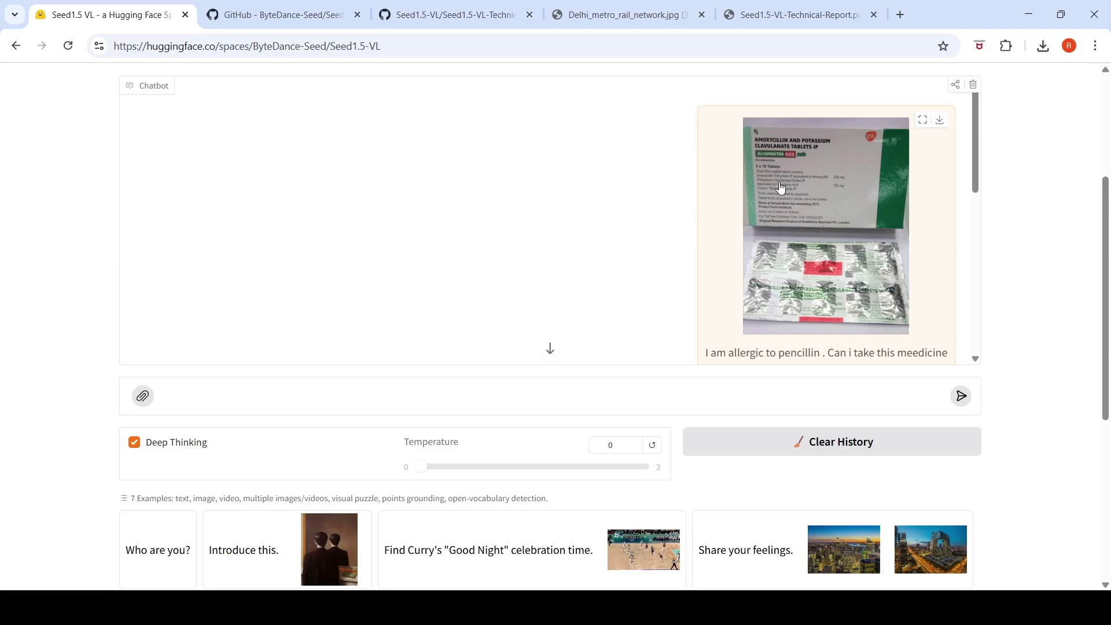
{"action": "scroll", "coordinate": [781, 185], "scroll_direction": "down", "scroll_amount": 10}
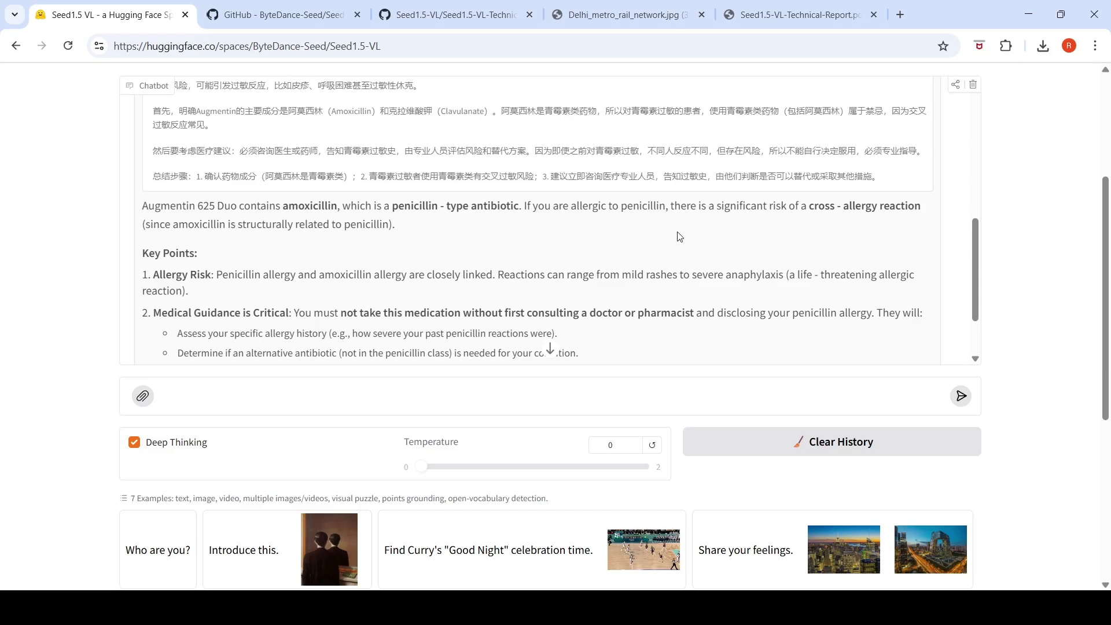
{"action": "scroll", "coordinate": [680, 234], "scroll_direction": "down", "scroll_amount": 2}
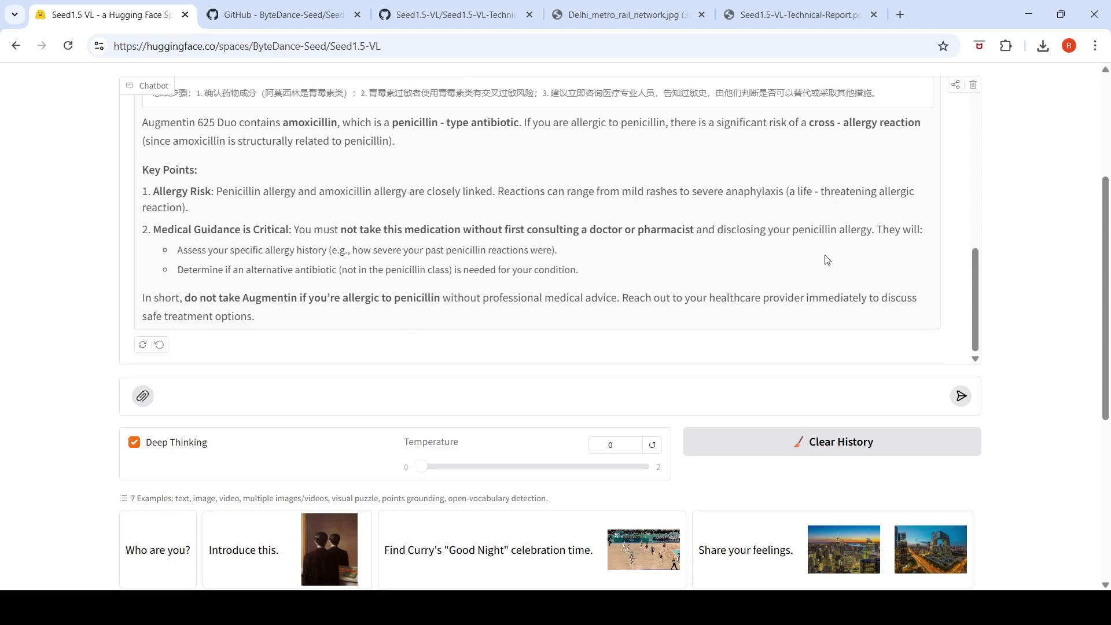
{"action": "scroll", "coordinate": [828, 260], "scroll_direction": "up", "scroll_amount": 10}
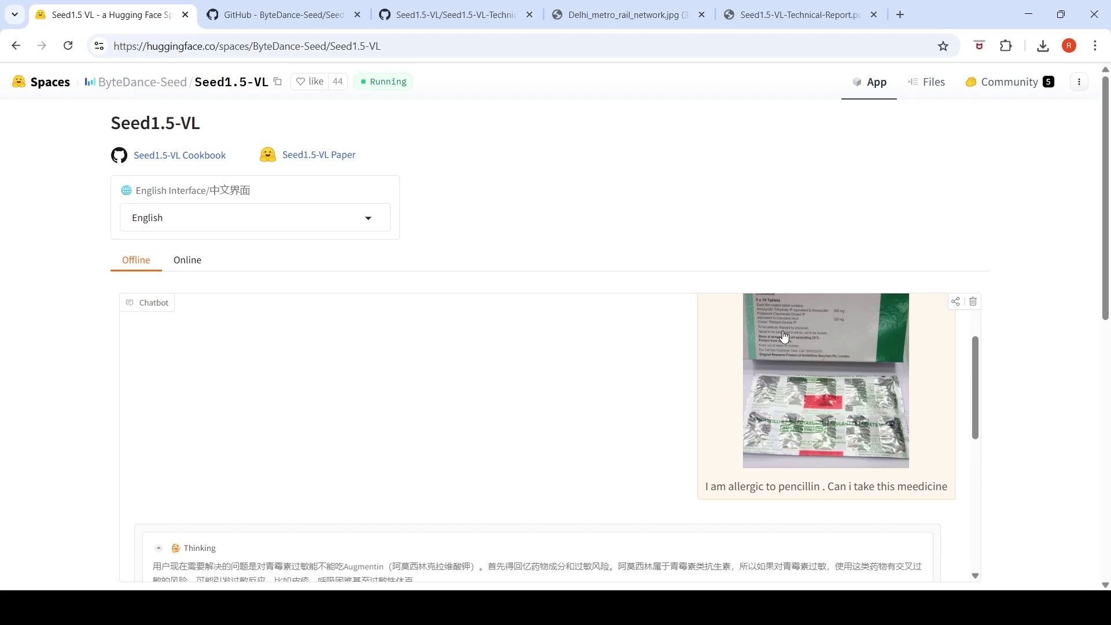
Step: Play and then pause the uploaded 0:59 video inside the chat
{"action": "scroll", "coordinate": [781, 324], "scroll_direction": "down", "scroll_amount": 3}
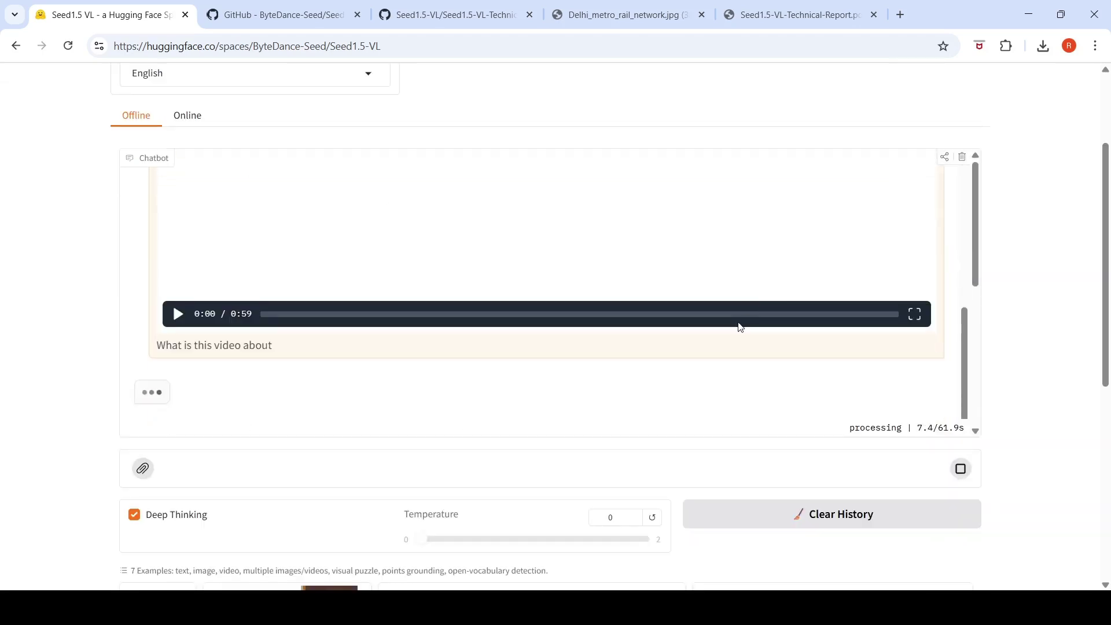
{"action": "left_click", "coordinate": [179, 314]}
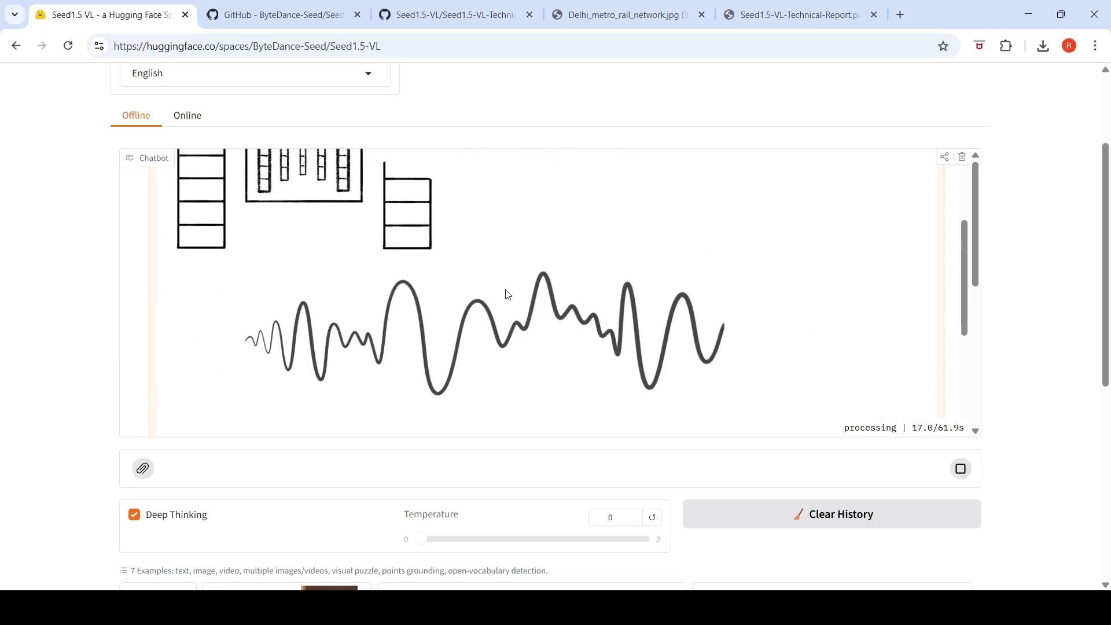
{"action": "left_click", "coordinate": [178, 387]}
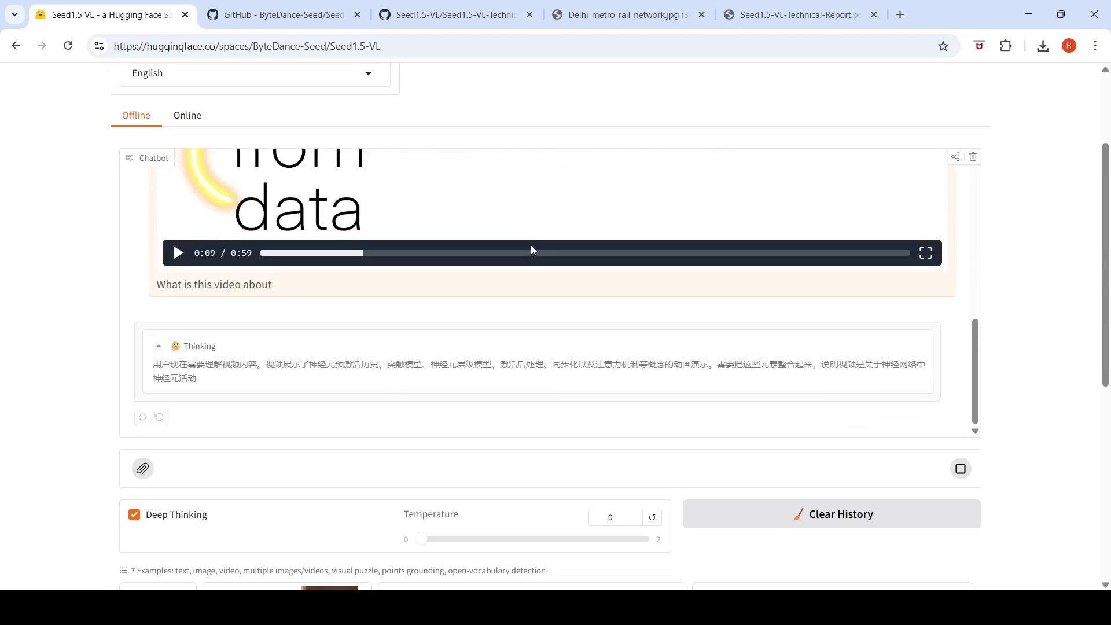
Step: Read through the model's explanation of the video's neural-network concepts
{"action": "scroll", "coordinate": [577, 329], "scroll_direction": "down", "scroll_amount": 1}
{"action": "scroll", "coordinate": [509, 241], "scroll_direction": "up", "scroll_amount": 1}
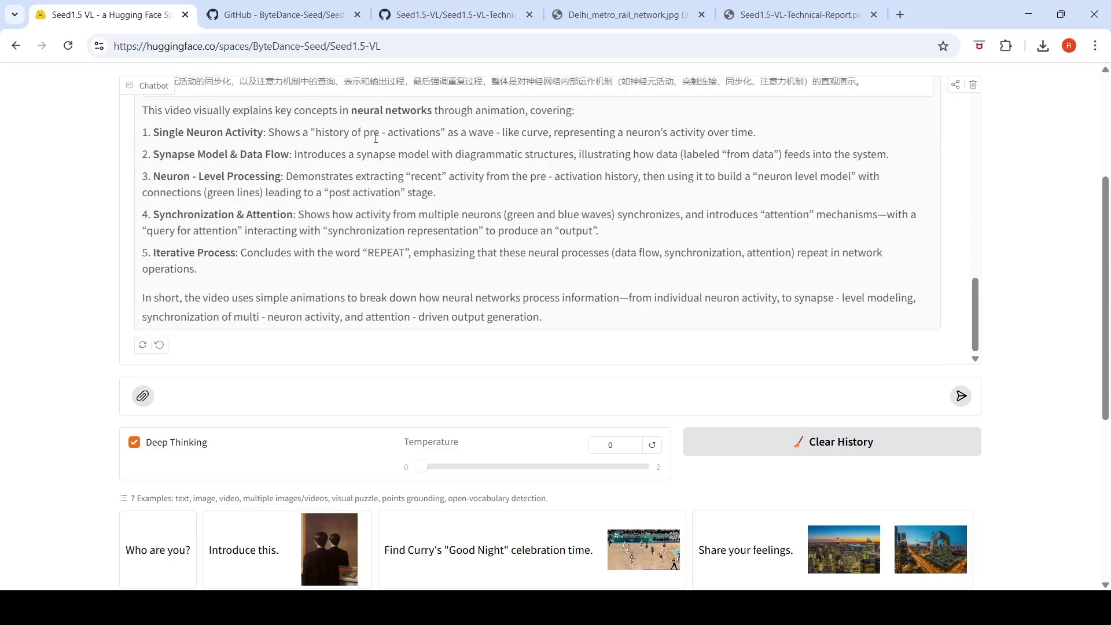
{"action": "scroll", "coordinate": [382, 173], "scroll_direction": "up", "scroll_amount": 10}
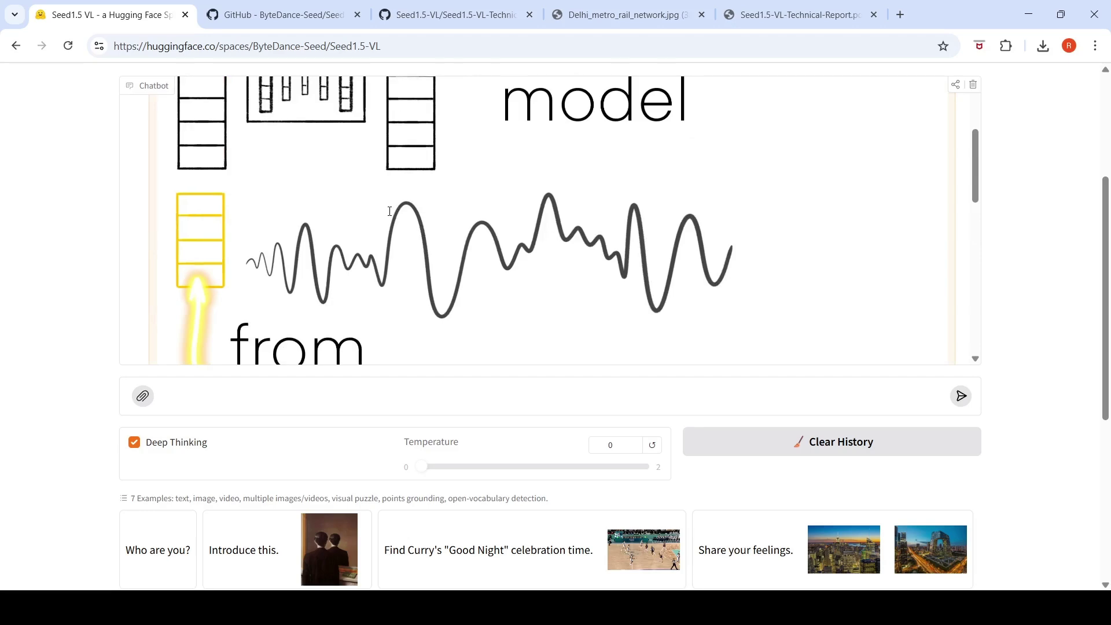
{"action": "scroll", "coordinate": [390, 212], "scroll_direction": "down", "scroll_amount": 5}
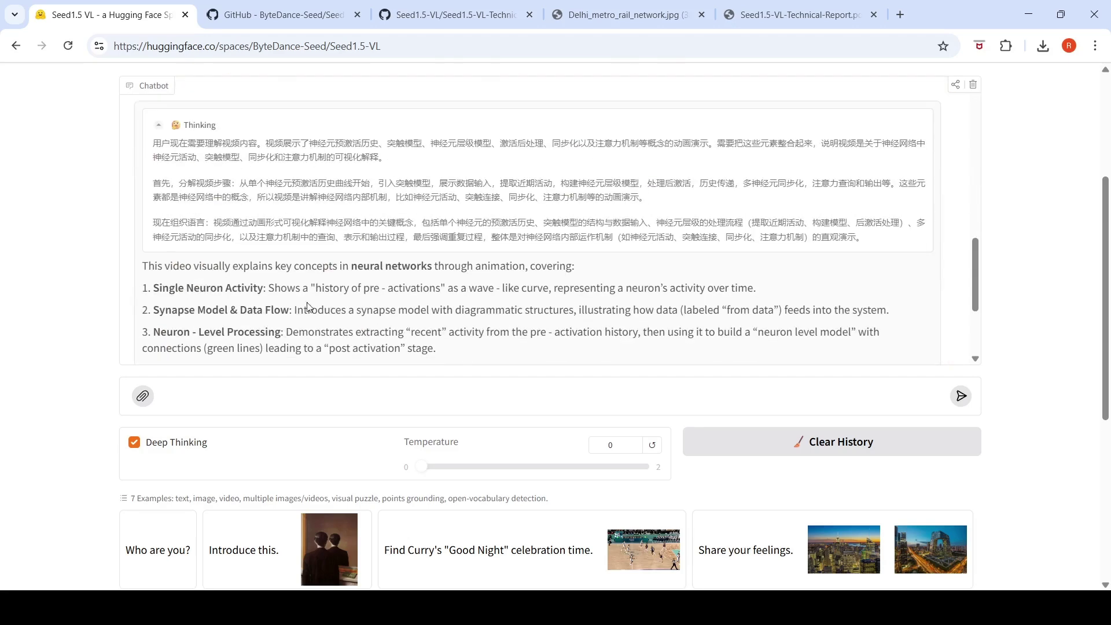
{"action": "scroll", "coordinate": [287, 323], "scroll_direction": "up", "scroll_amount": 8}
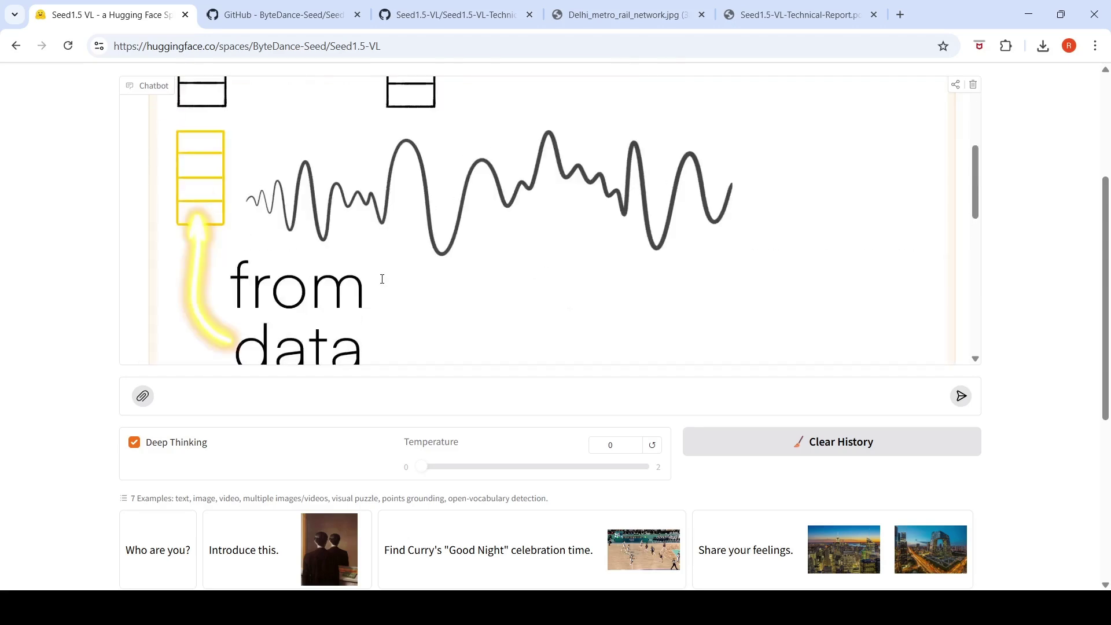
{"action": "scroll", "coordinate": [499, 258], "scroll_direction": "down", "scroll_amount": 5}
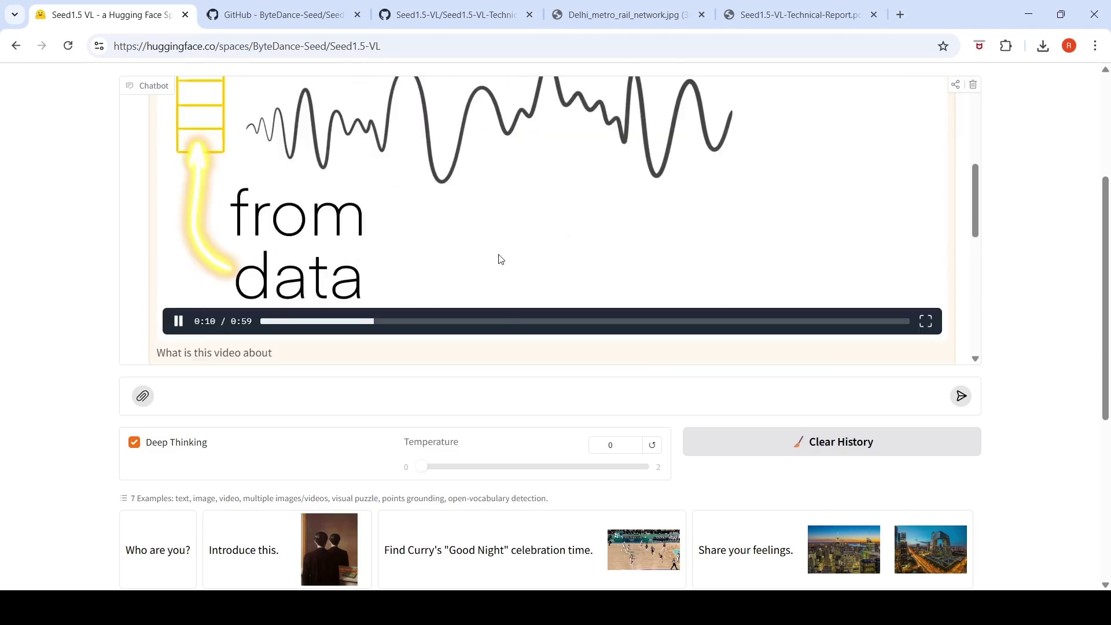
{"action": "scroll", "coordinate": [660, 172], "scroll_direction": "up", "scroll_amount": 5}
{"action": "scroll", "coordinate": [663, 172], "scroll_direction": "down", "scroll_amount": 2}
{"action": "scroll", "coordinate": [661, 174], "scroll_direction": "down", "scroll_amount": 3}
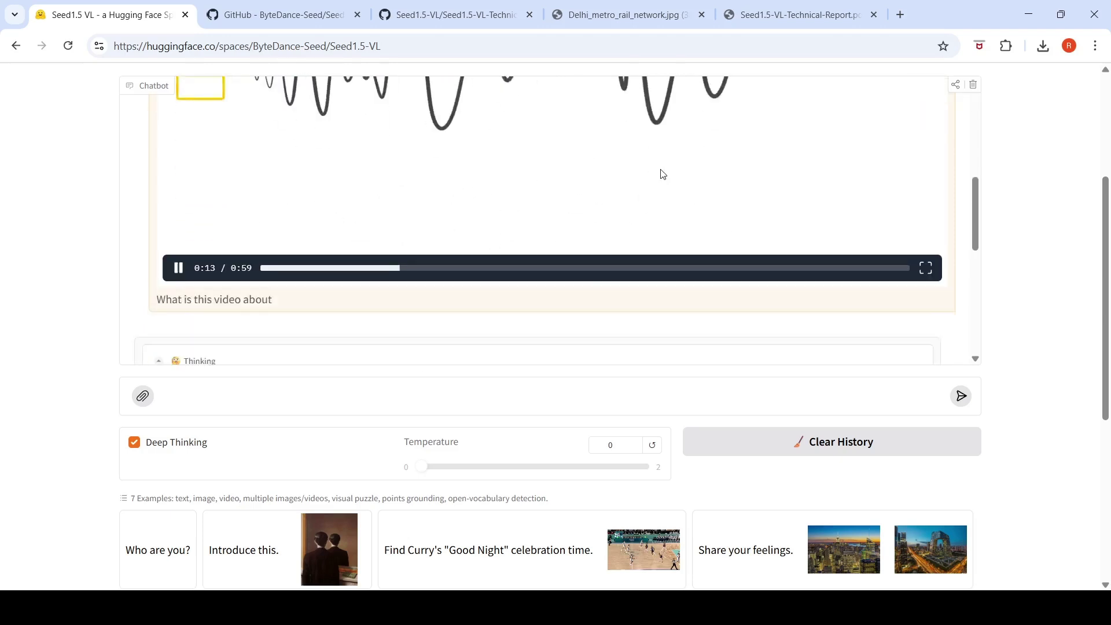
{"action": "scroll", "coordinate": [539, 252], "scroll_direction": "up", "scroll_amount": 2}
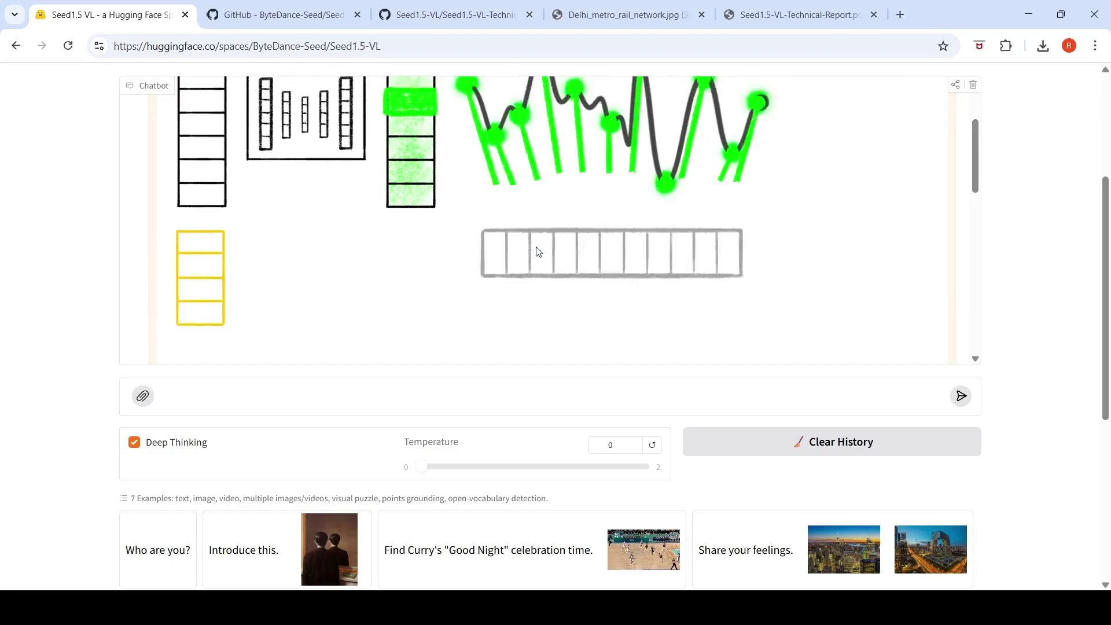
{"action": "scroll", "coordinate": [538, 252], "scroll_direction": "down", "scroll_amount": 3}
{"action": "scroll", "coordinate": [538, 253], "scroll_direction": "up", "scroll_amount": 5}
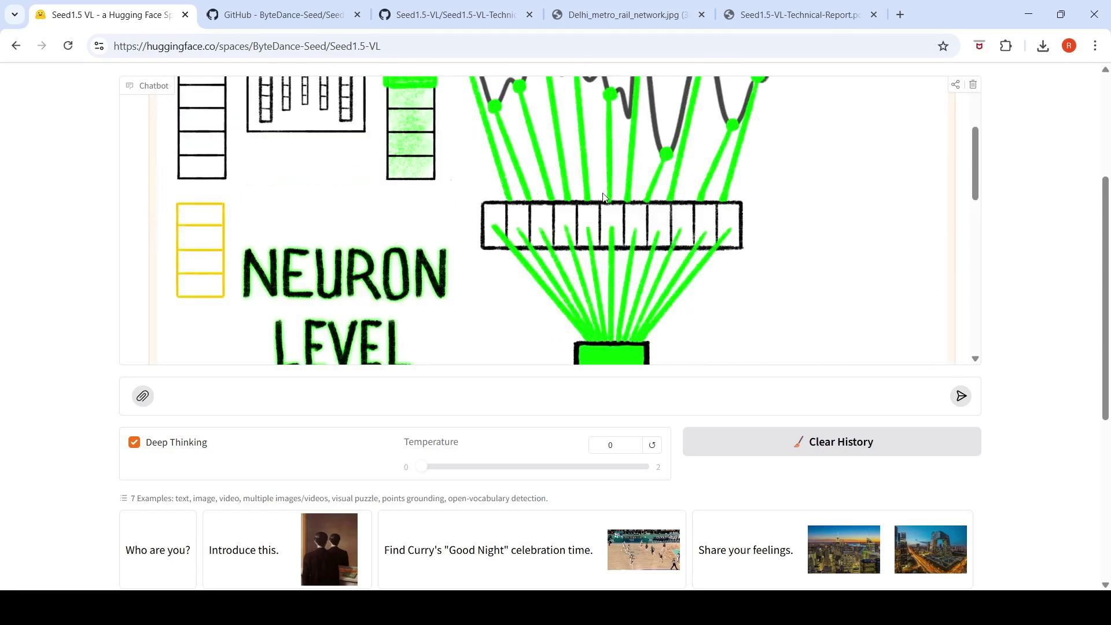
{"action": "scroll", "coordinate": [603, 194], "scroll_direction": "down", "scroll_amount": 3}
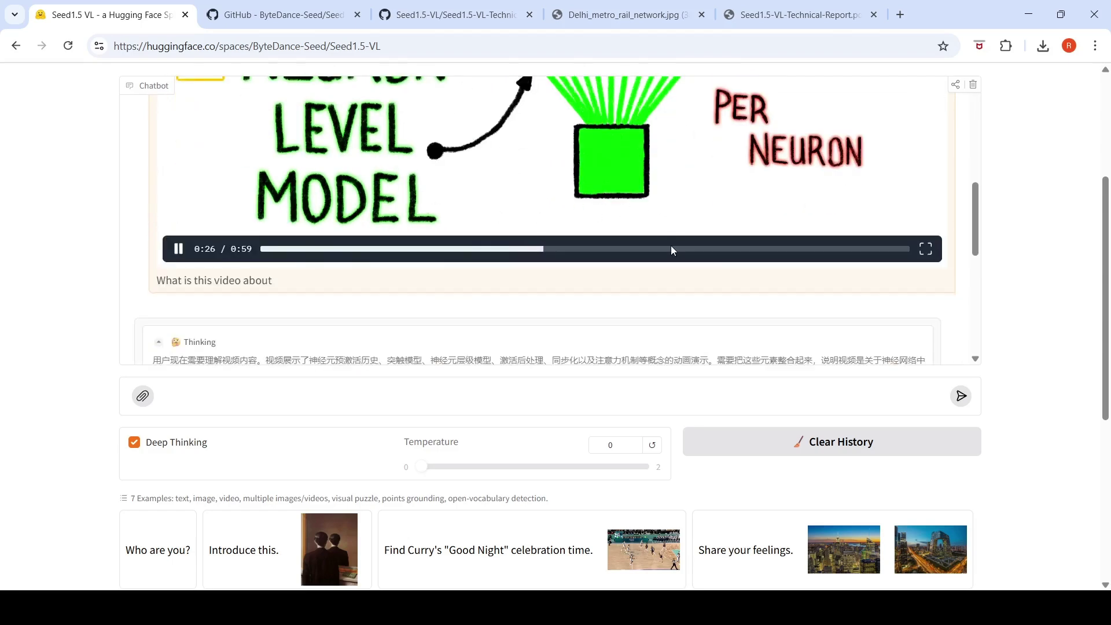
{"action": "scroll", "coordinate": [437, 240], "scroll_direction": "down", "scroll_amount": 5}
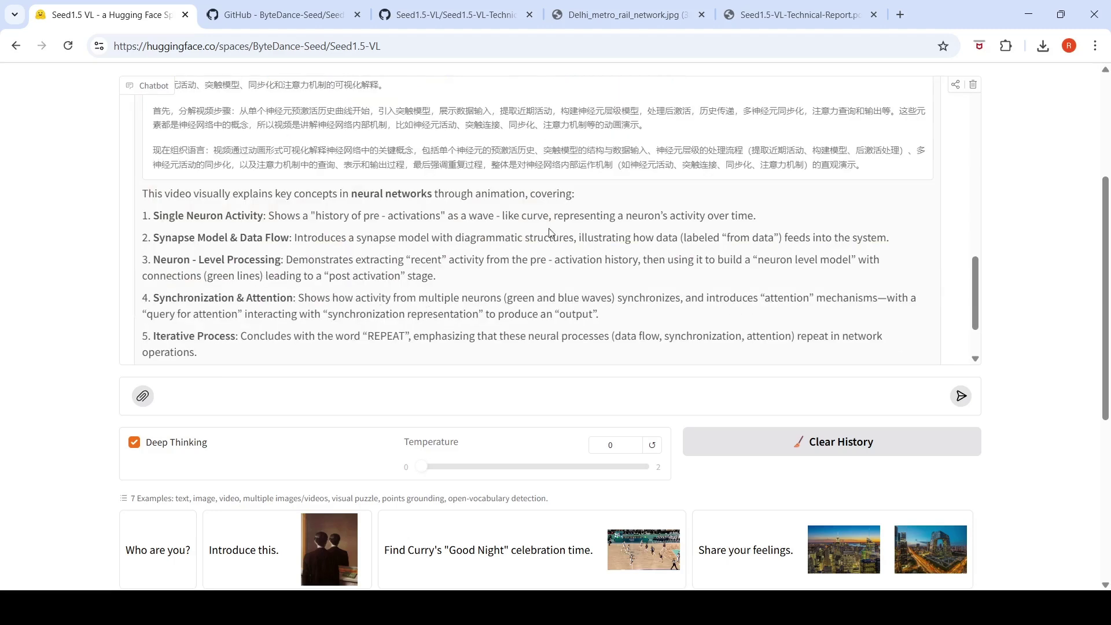
{"action": "scroll", "coordinate": [476, 282], "scroll_direction": "up", "scroll_amount": 5}
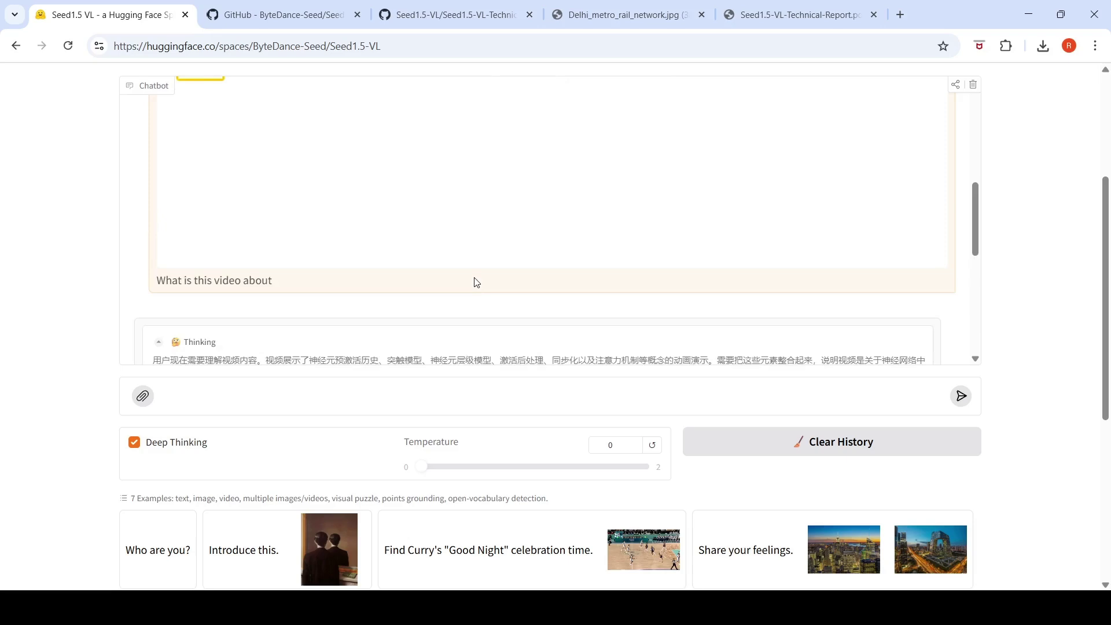
{"action": "scroll", "coordinate": [475, 281], "scroll_direction": "down", "scroll_amount": 4}
{"action": "scroll", "coordinate": [475, 282], "scroll_direction": "down", "scroll_amount": 3}
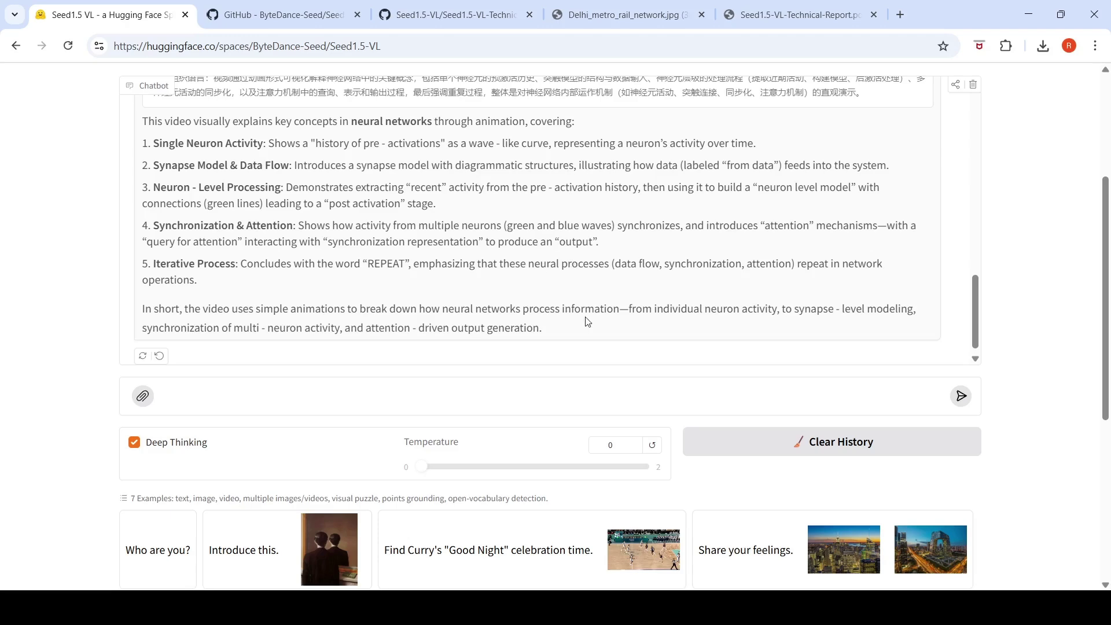
{"action": "scroll", "coordinate": [609, 267], "scroll_direction": "up", "scroll_amount": 8}
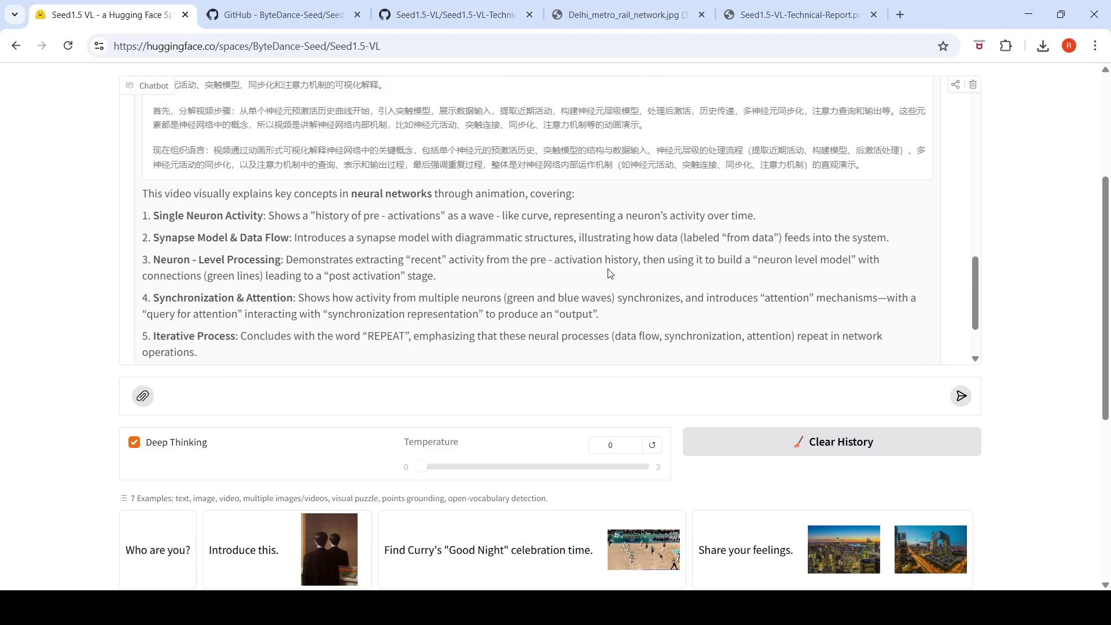
{"action": "scroll", "coordinate": [608, 269], "scroll_direction": "down", "scroll_amount": 8}
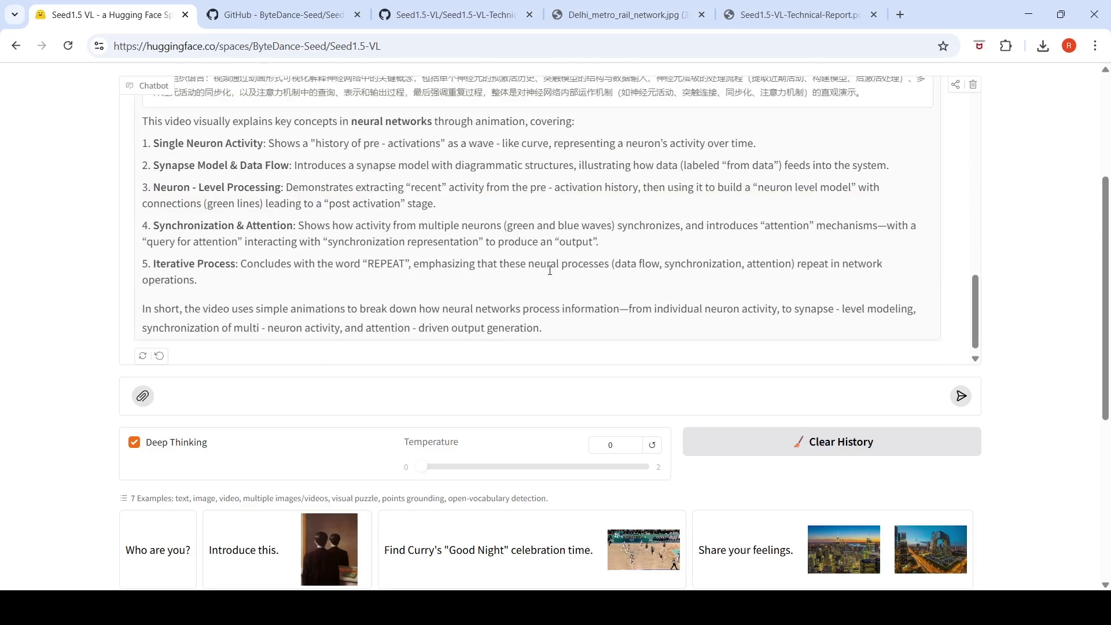
{"action": "scroll", "coordinate": [550, 270], "scroll_direction": "up", "scroll_amount": 8}
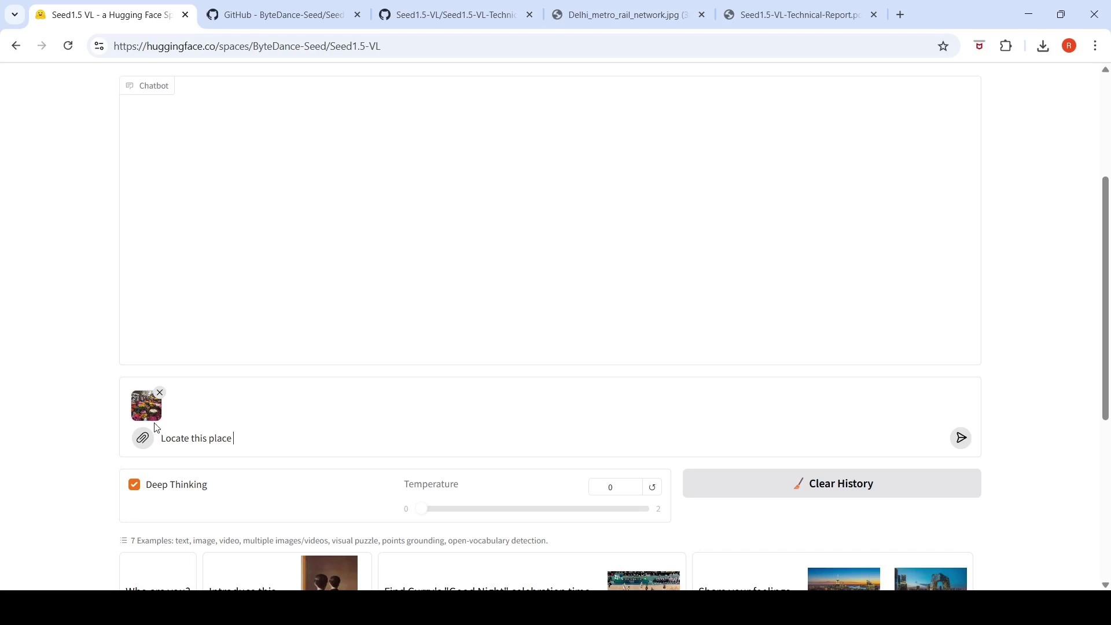
Step: Submit the flower photo with 'Locate this place' and scroll up to view the image
{"action": "left_click", "coordinate": [960, 441]}
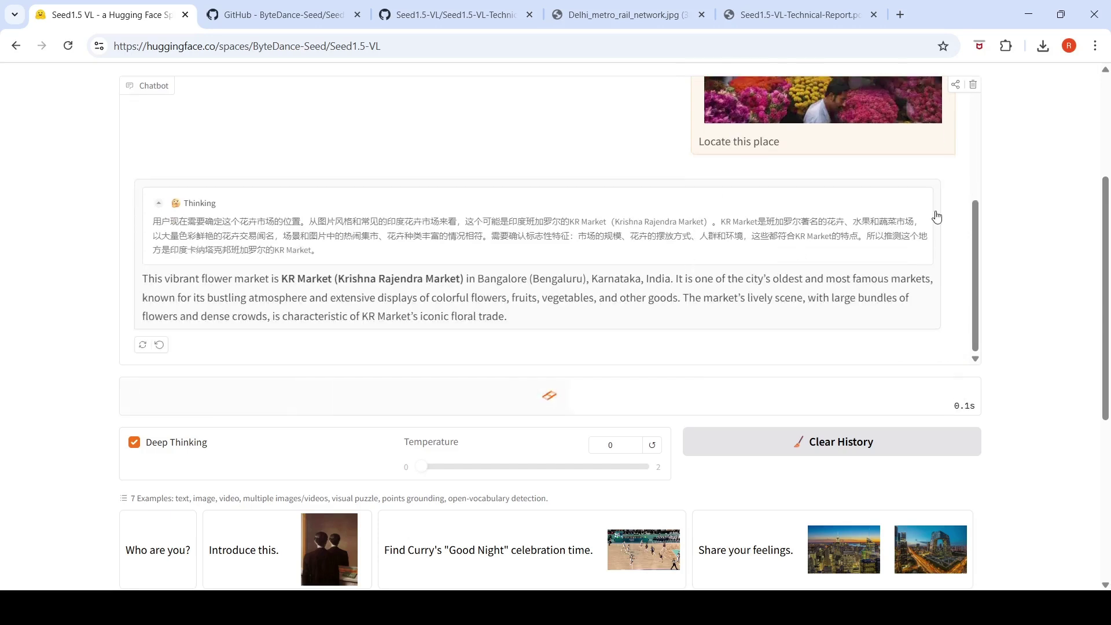
{"action": "scroll", "coordinate": [922, 248], "scroll_direction": "up", "scroll_amount": 4}
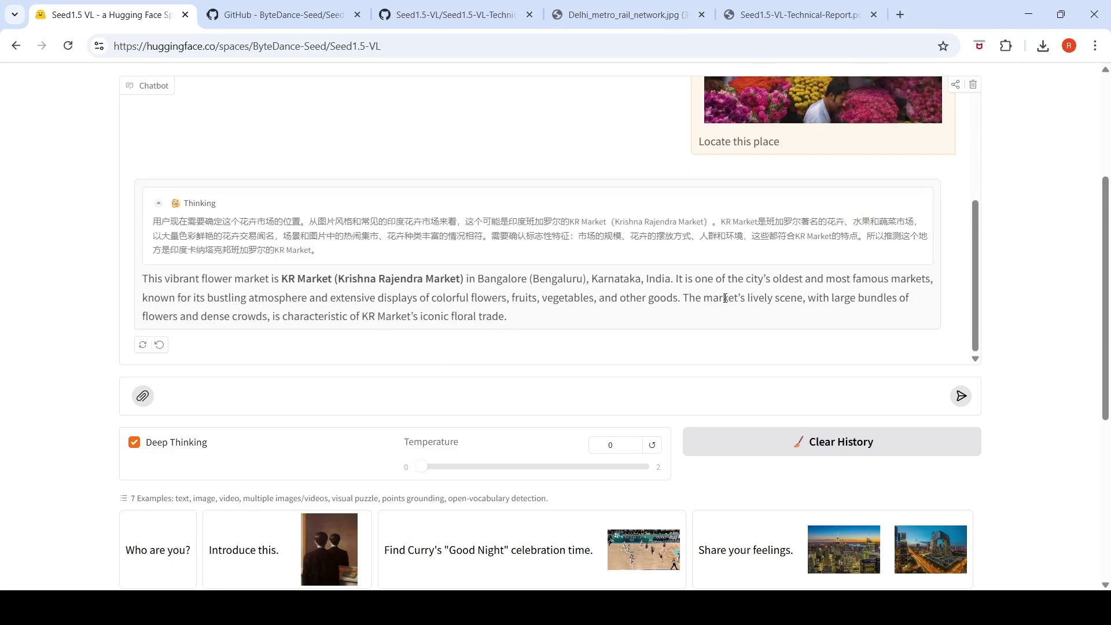
{"action": "scroll", "coordinate": [725, 298], "scroll_direction": "up", "scroll_amount": 4}
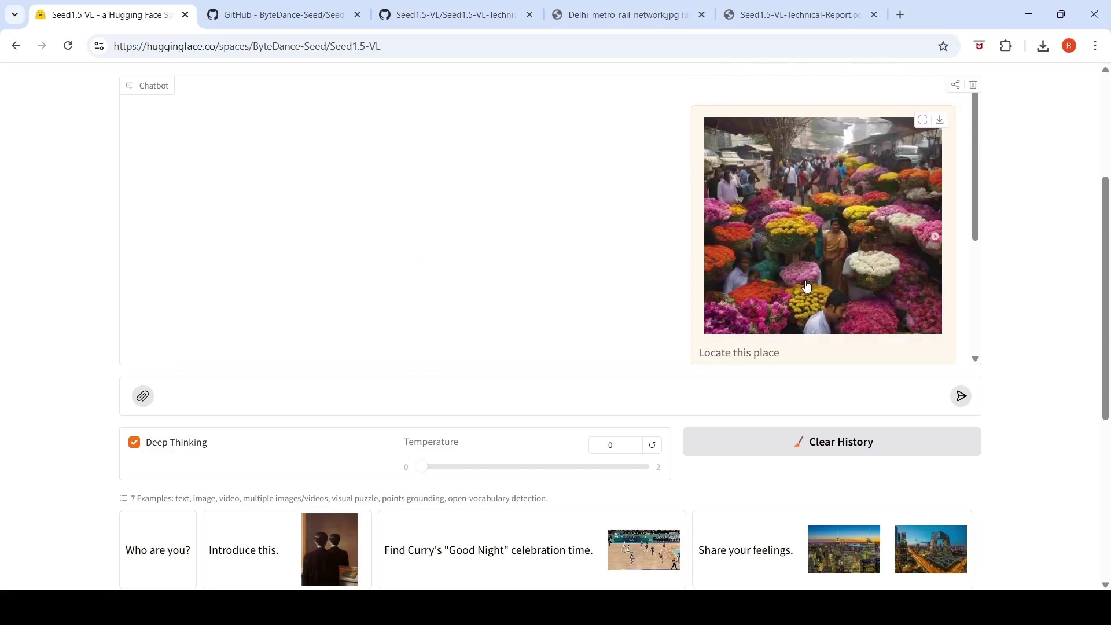
Step: Follow the 8×8 Queens backtracking explanation down the Chatbot panel until it finishes streaming
{"action": "scroll", "coordinate": [807, 286], "scroll_direction": "down", "scroll_amount": 4}
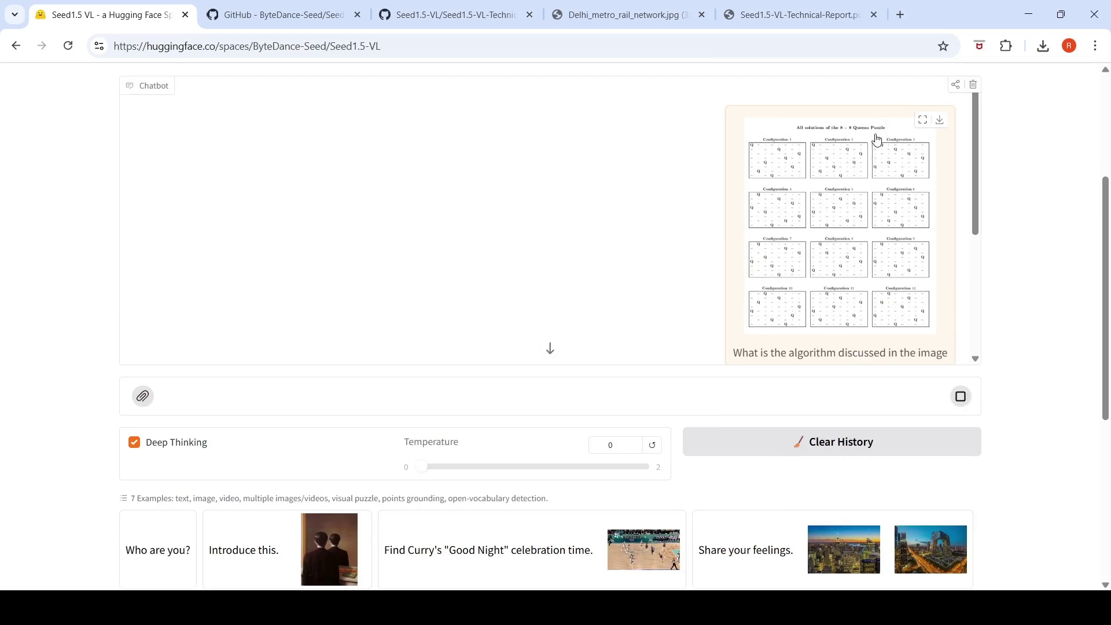
{"action": "scroll", "coordinate": [794, 210], "scroll_direction": "down", "scroll_amount": 1}
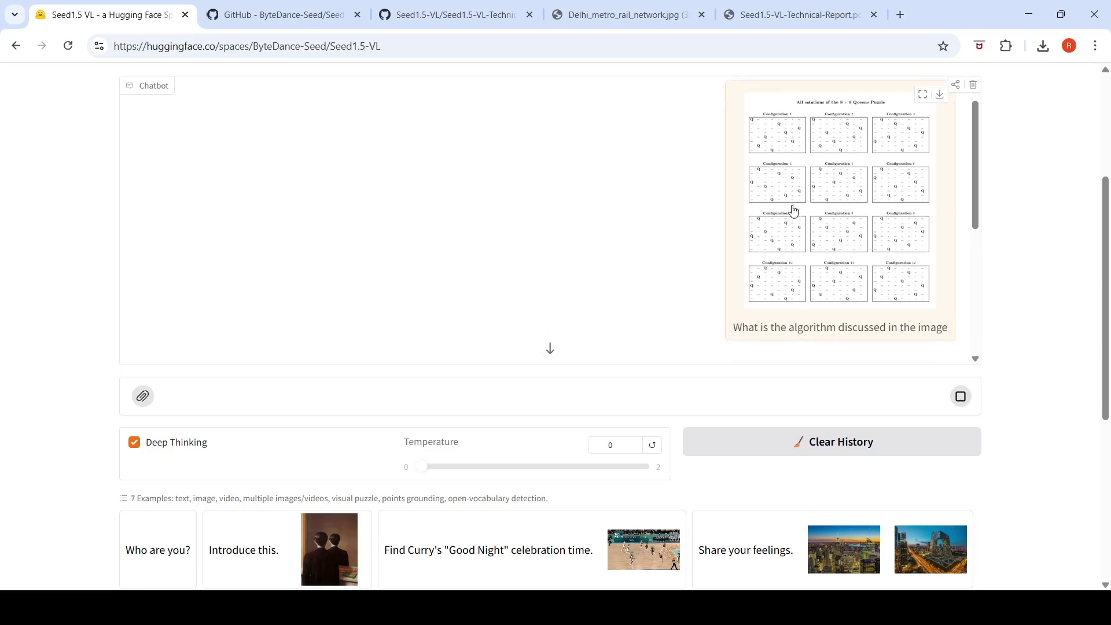
{"action": "scroll", "coordinate": [794, 210], "scroll_direction": "down", "scroll_amount": 3}
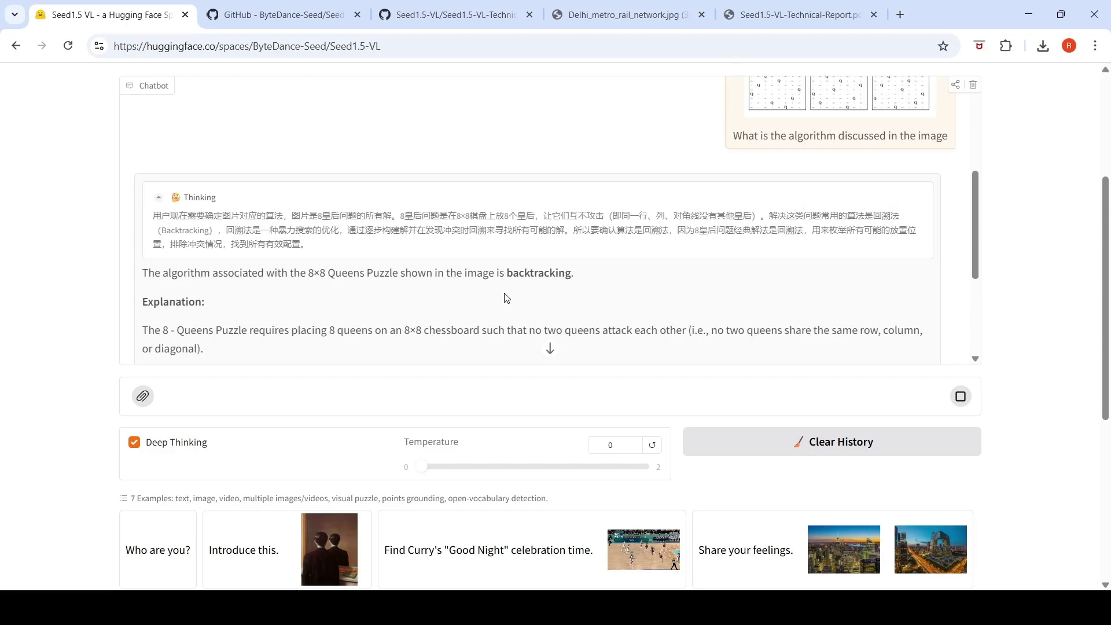
{"action": "scroll", "coordinate": [507, 298], "scroll_direction": "down", "scroll_amount": 3}
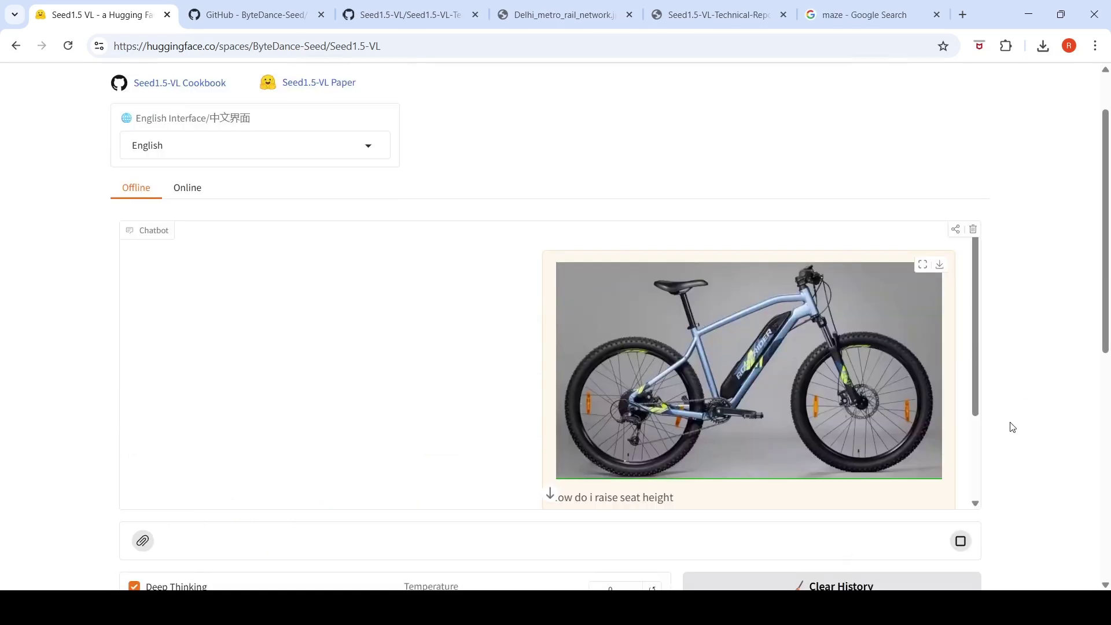
Step: Review the bike seat-post raising steps in the answer, then bring up the technical report PDF
{"action": "scroll", "coordinate": [1013, 426], "scroll_direction": "down", "scroll_amount": 2}
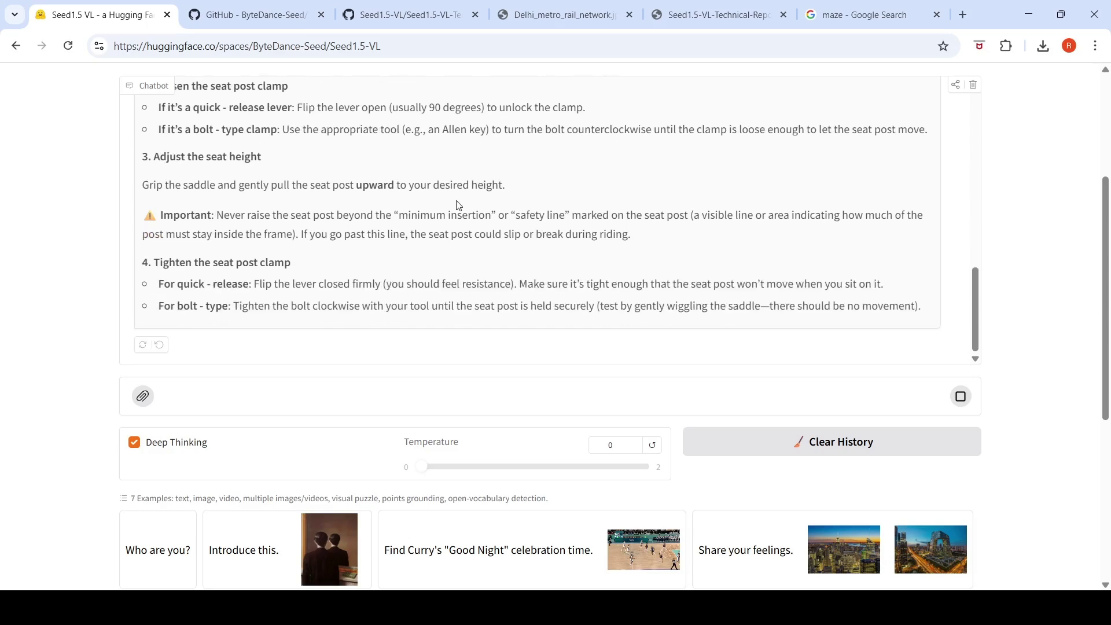
{"action": "scroll", "coordinate": [961, 428], "scroll_direction": "up", "scroll_amount": 4}
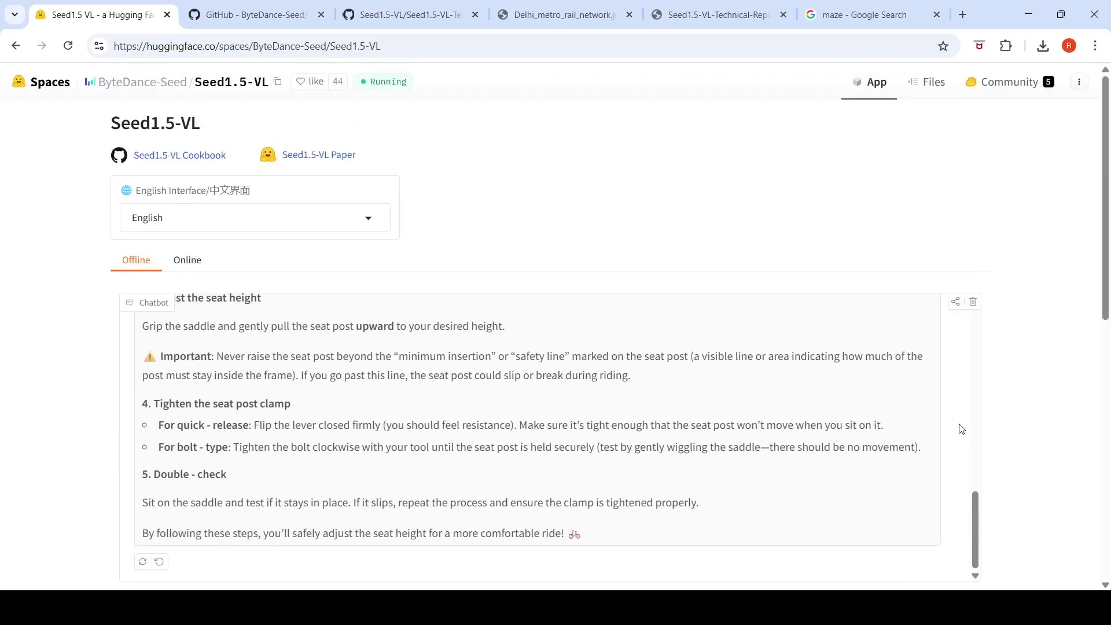
{"action": "scroll", "coordinate": [958, 429], "scroll_direction": "up", "scroll_amount": 10}
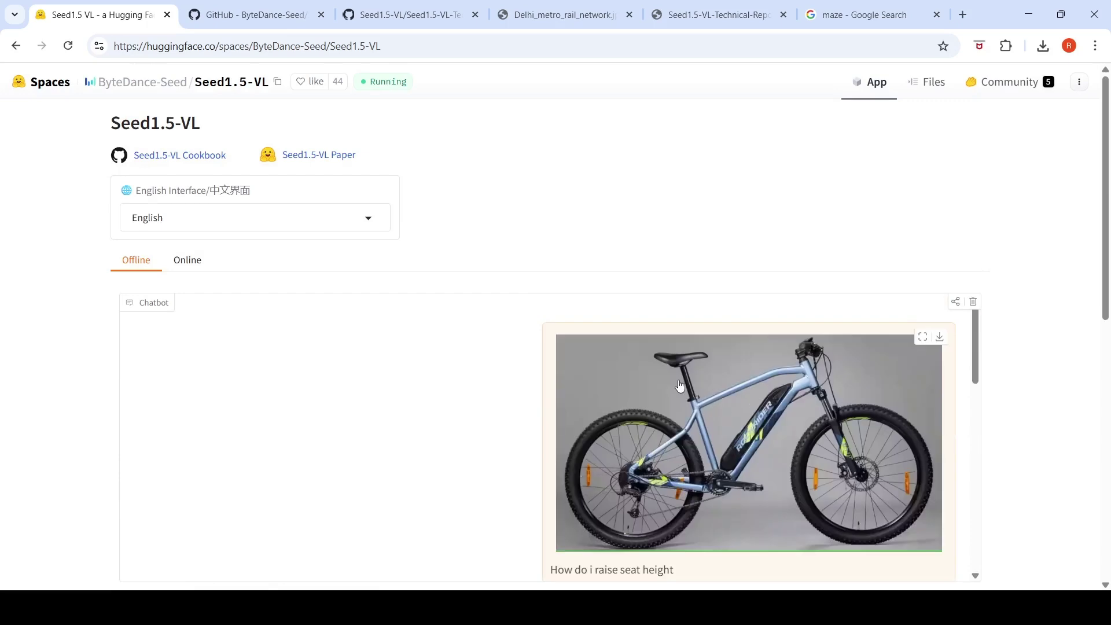
{"action": "left_click_drag", "start_coordinate": [1108, 164], "coordinate": [1109, 331]}
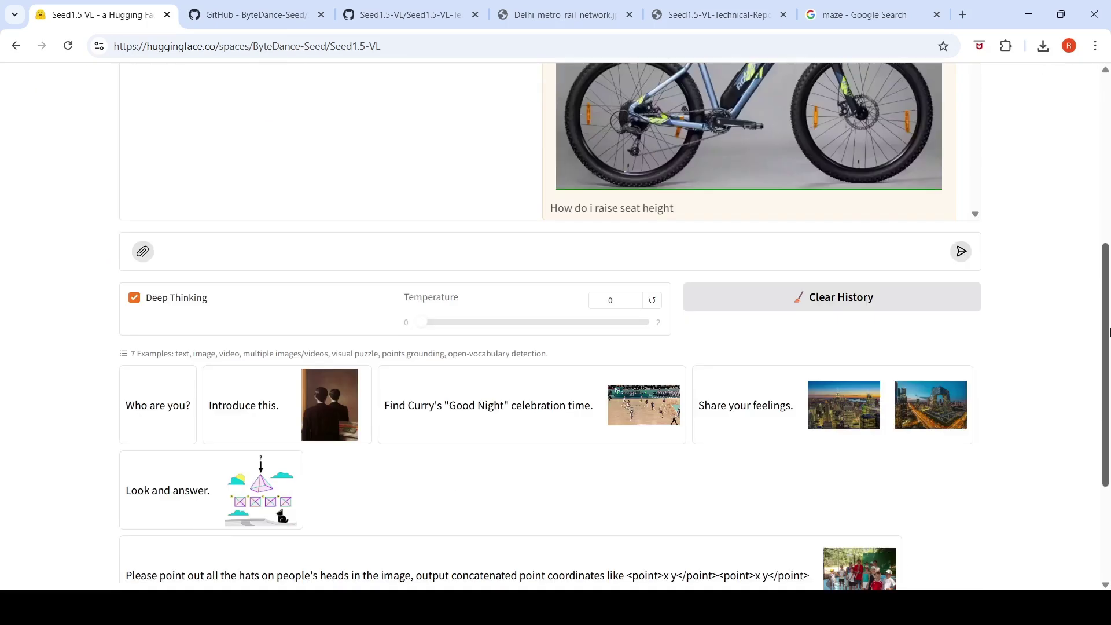
{"action": "scroll", "coordinate": [670, 168], "scroll_direction": "down", "scroll_amount": 10}
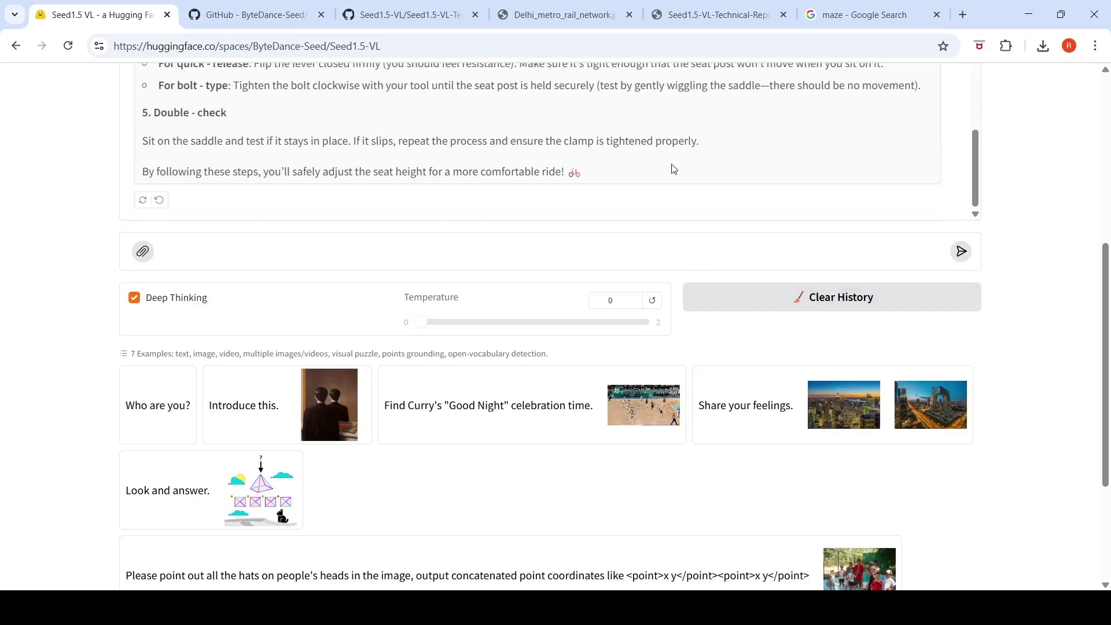
{"action": "scroll", "coordinate": [1046, 224], "scroll_direction": "up", "scroll_amount": 5}
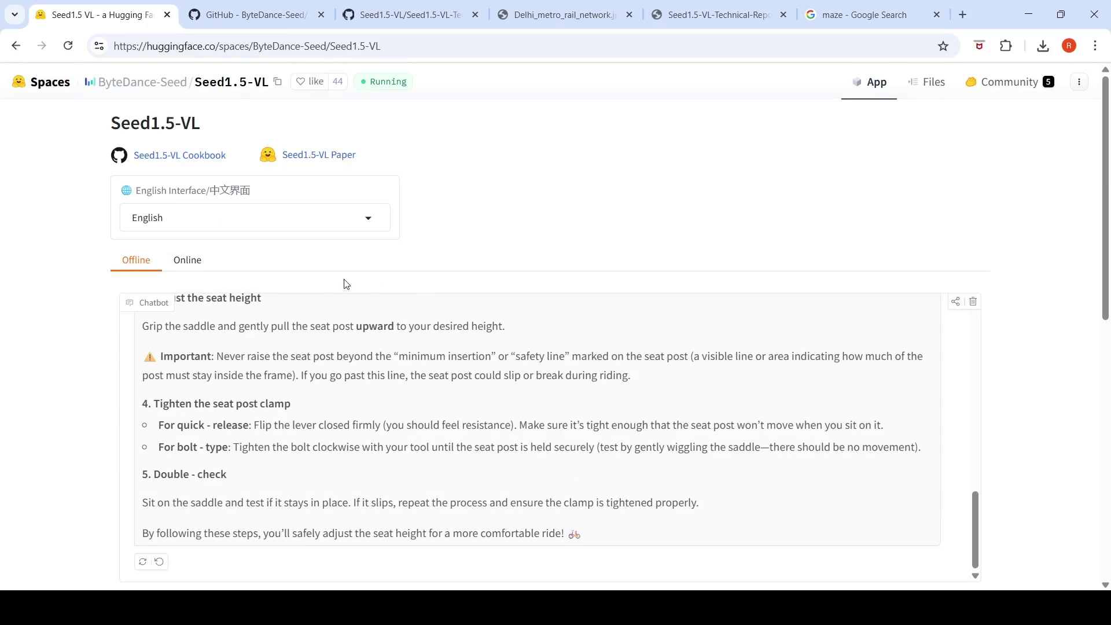
{"action": "left_click", "coordinate": [717, 14]}
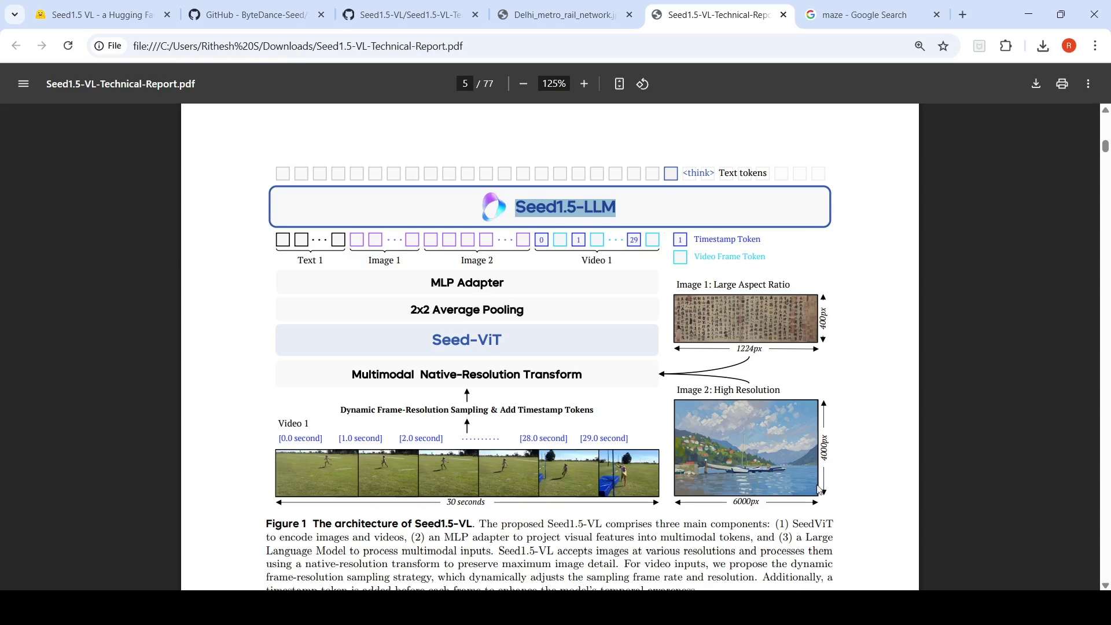
Step: Study Figure 1's architecture on page 5, then read the Seed-ViT section past Table 1
{"action": "scroll", "coordinate": [888, 429], "scroll_direction": "down", "scroll_amount": 1}
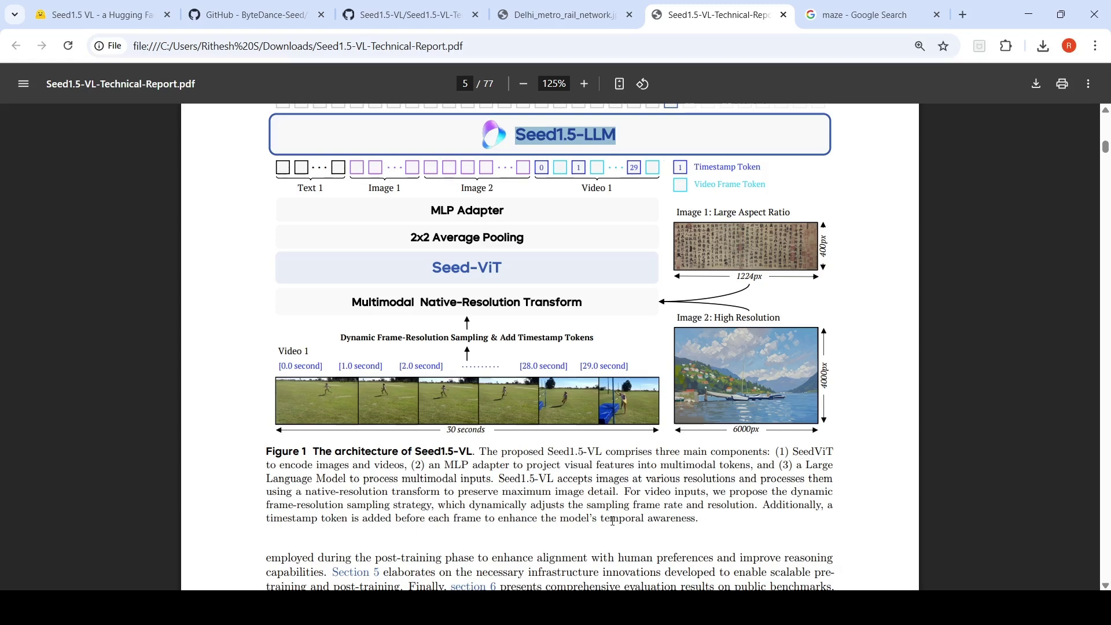
{"action": "scroll", "coordinate": [595, 292], "scroll_direction": "up", "scroll_amount": 1}
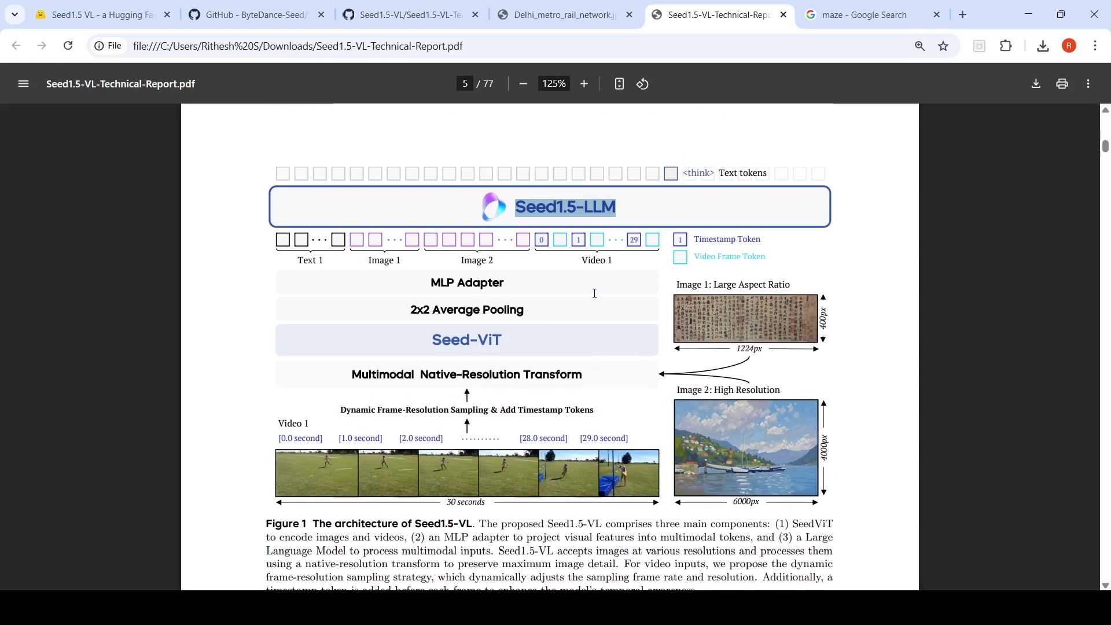
{"action": "scroll", "coordinate": [595, 293], "scroll_direction": "down", "scroll_amount": 9}
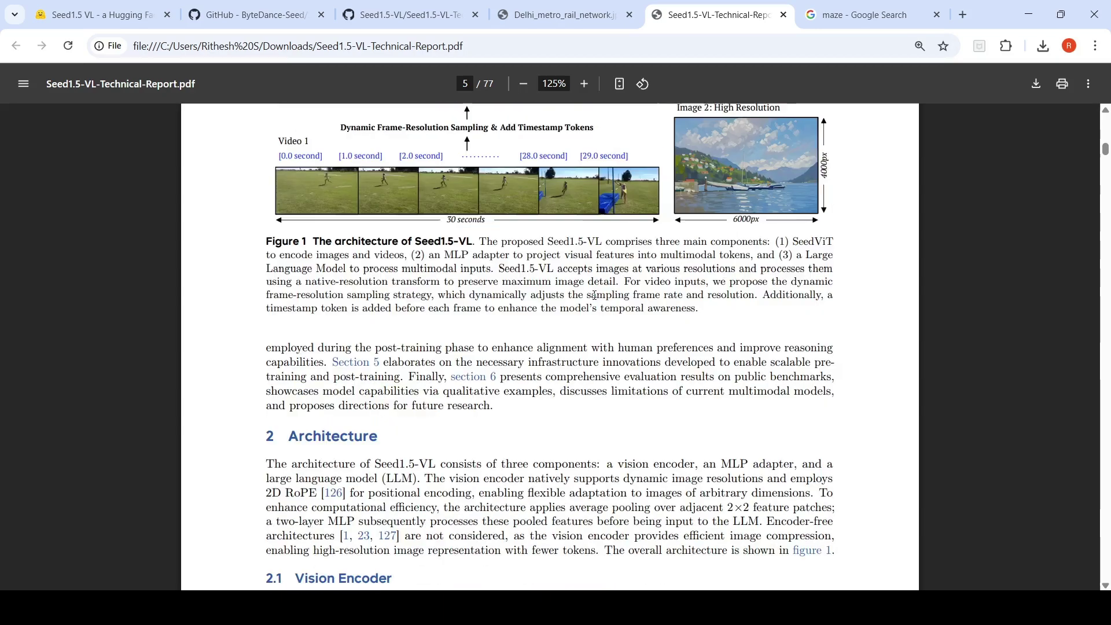
{"action": "scroll", "coordinate": [595, 298], "scroll_direction": "down", "scroll_amount": 5}
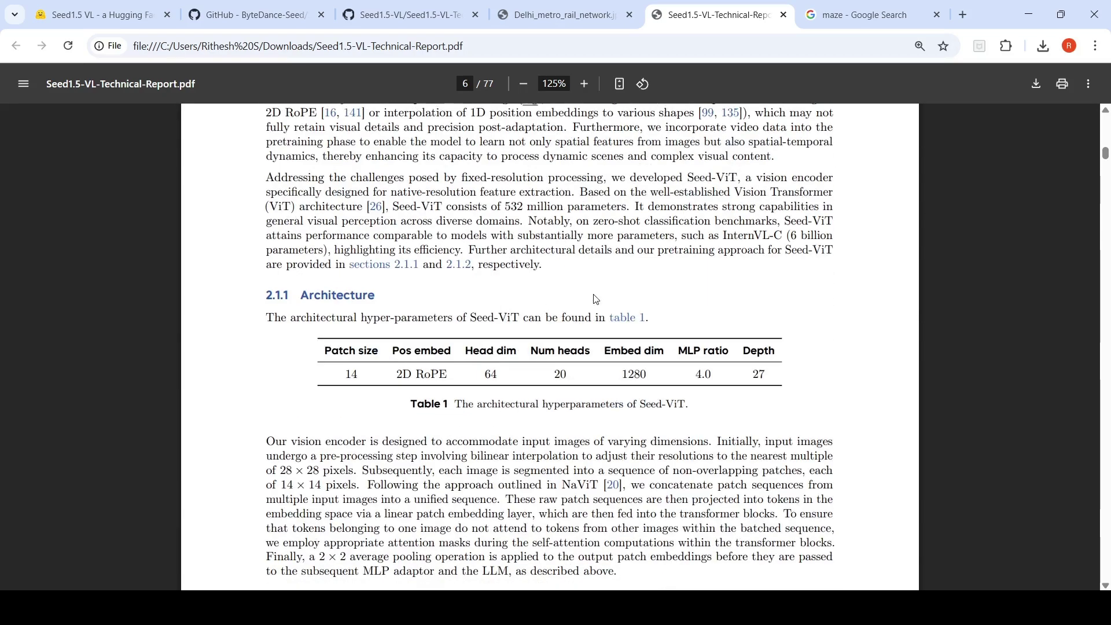
{"action": "scroll", "coordinate": [596, 299], "scroll_direction": "down", "scroll_amount": 20}
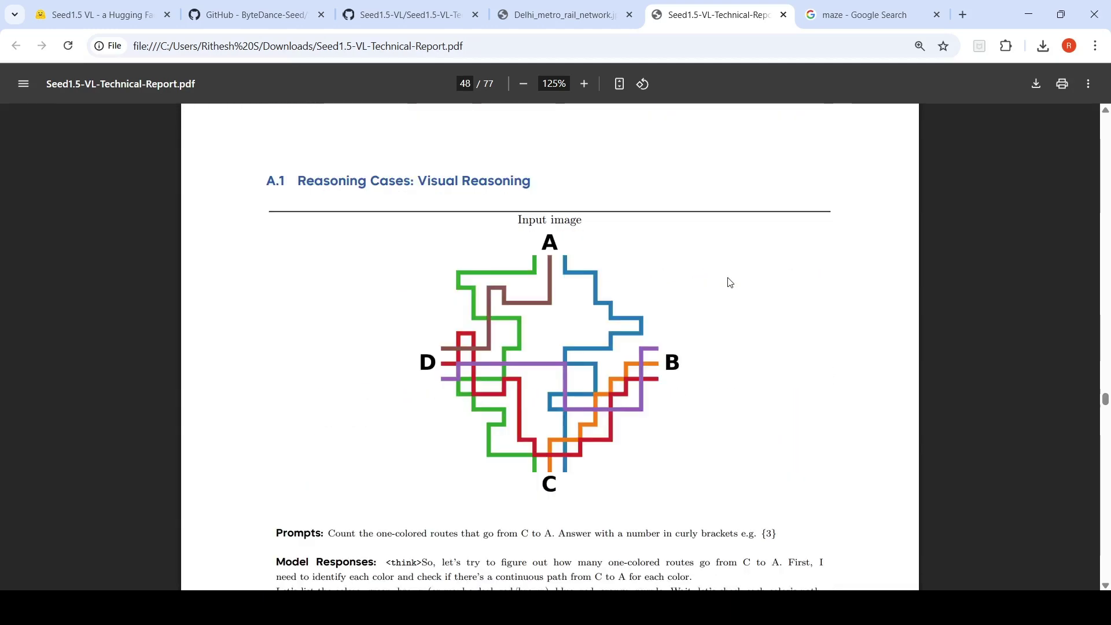
Step: Page through appendix examples from the A.1 maze on page 48 to A.9 Geometry on page 56
{"action": "scroll", "coordinate": [731, 283], "scroll_direction": "down", "scroll_amount": 10}
{"action": "scroll", "coordinate": [730, 283], "scroll_direction": "down", "scroll_amount": 2}
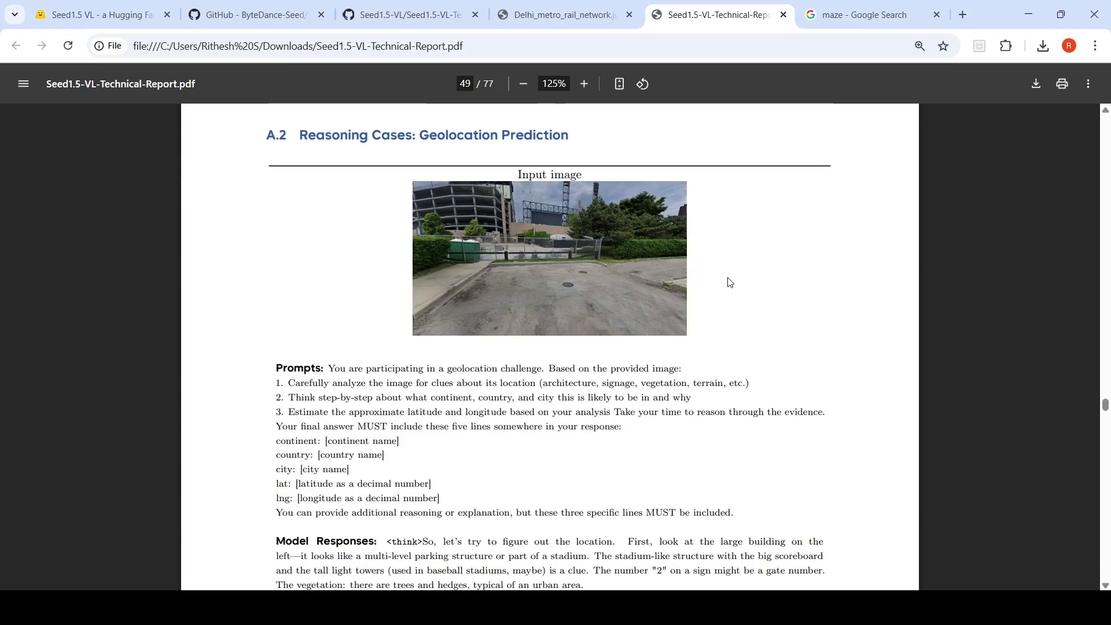
{"action": "scroll", "coordinate": [730, 282], "scroll_direction": "down", "scroll_amount": 12}
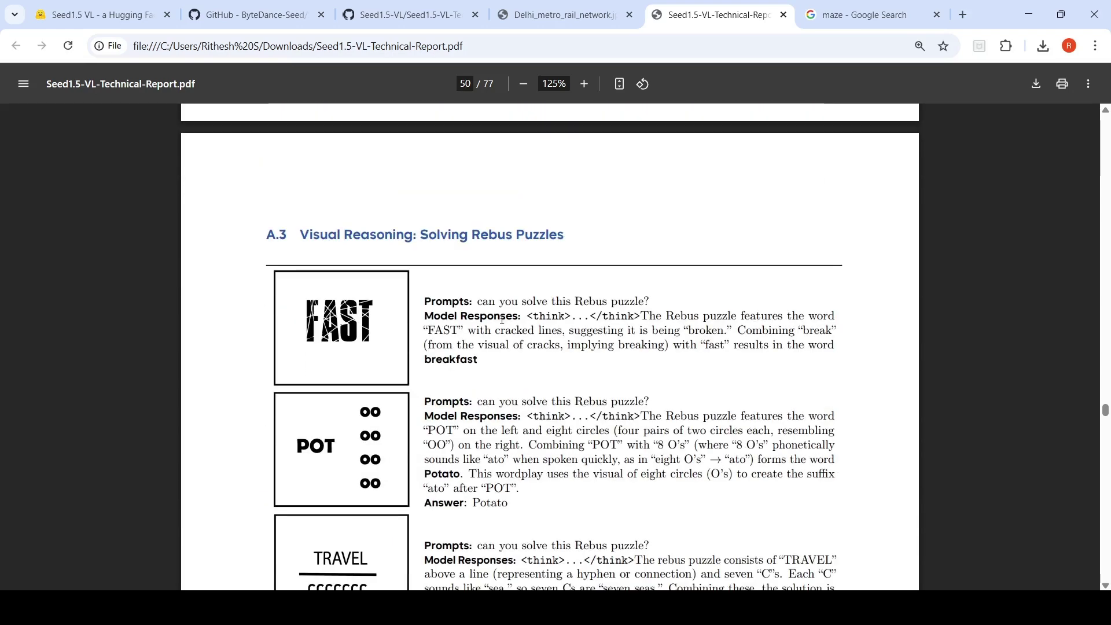
{"action": "scroll", "coordinate": [507, 324], "scroll_direction": "down", "scroll_amount": 9}
{"action": "scroll", "coordinate": [507, 324], "scroll_direction": "down", "scroll_amount": 5}
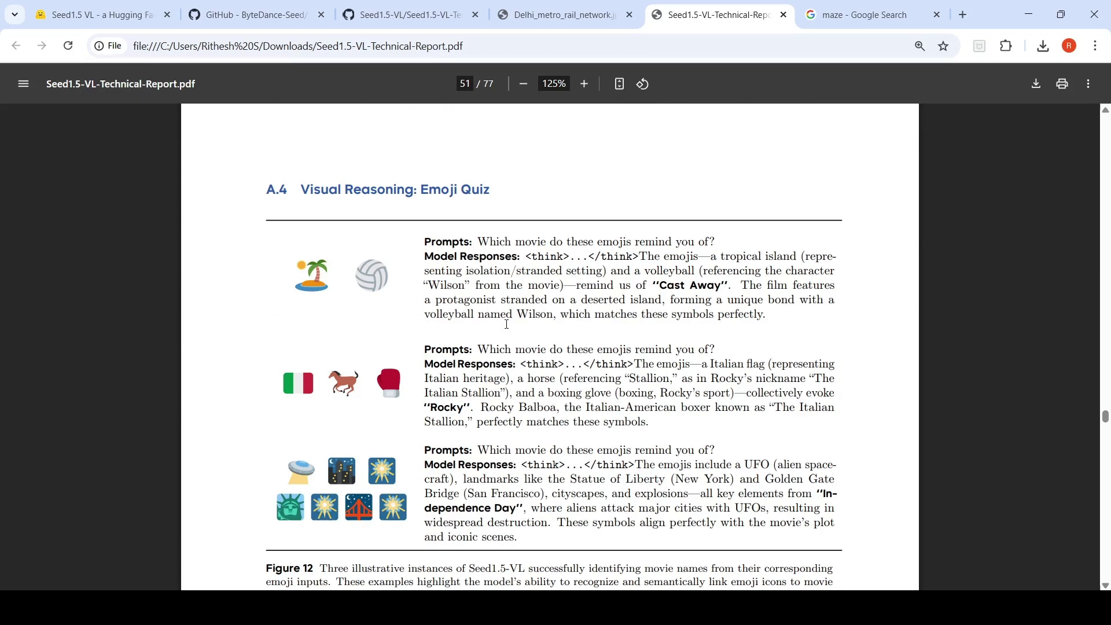
{"action": "scroll", "coordinate": [507, 324], "scroll_direction": "down", "scroll_amount": 20}
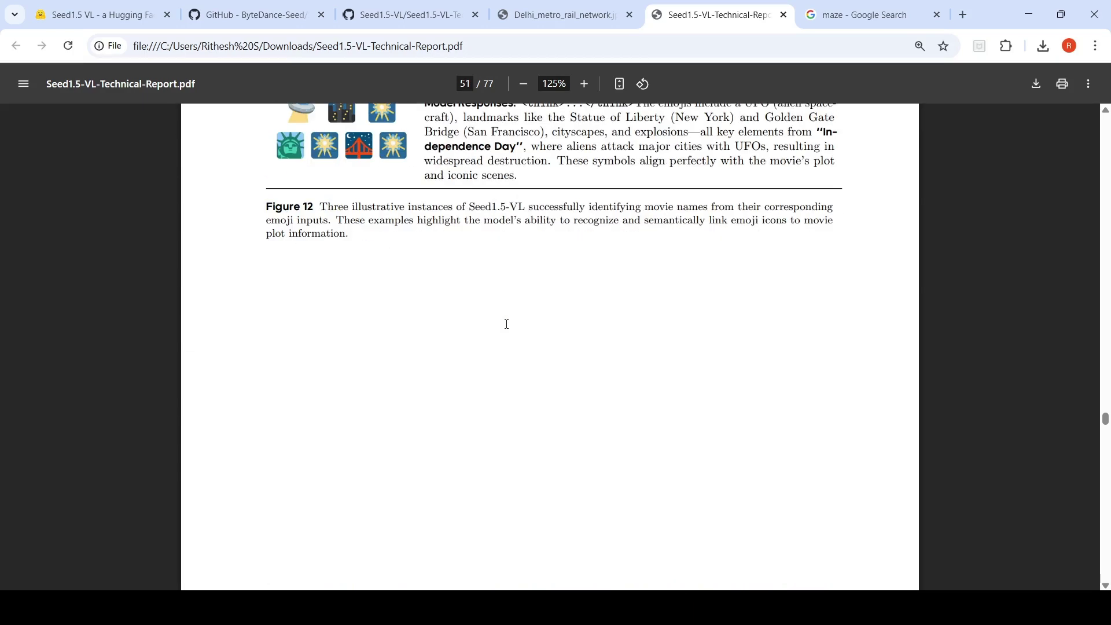
{"action": "scroll", "coordinate": [507, 324], "scroll_direction": "down", "scroll_amount": 20}
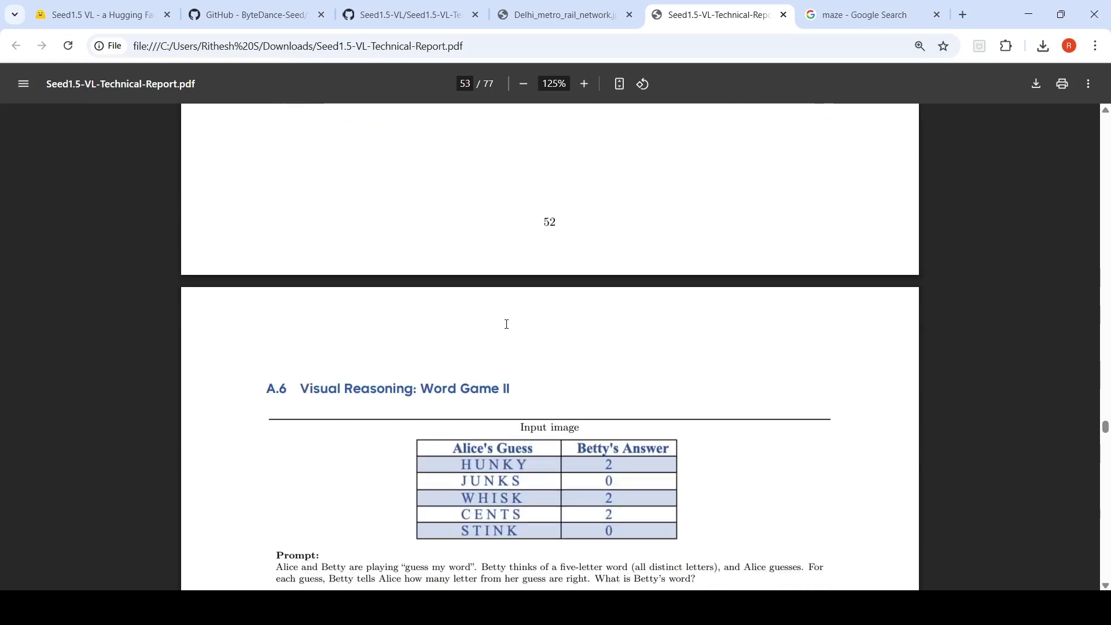
{"action": "scroll", "coordinate": [507, 324], "scroll_direction": "down", "scroll_amount": 20}
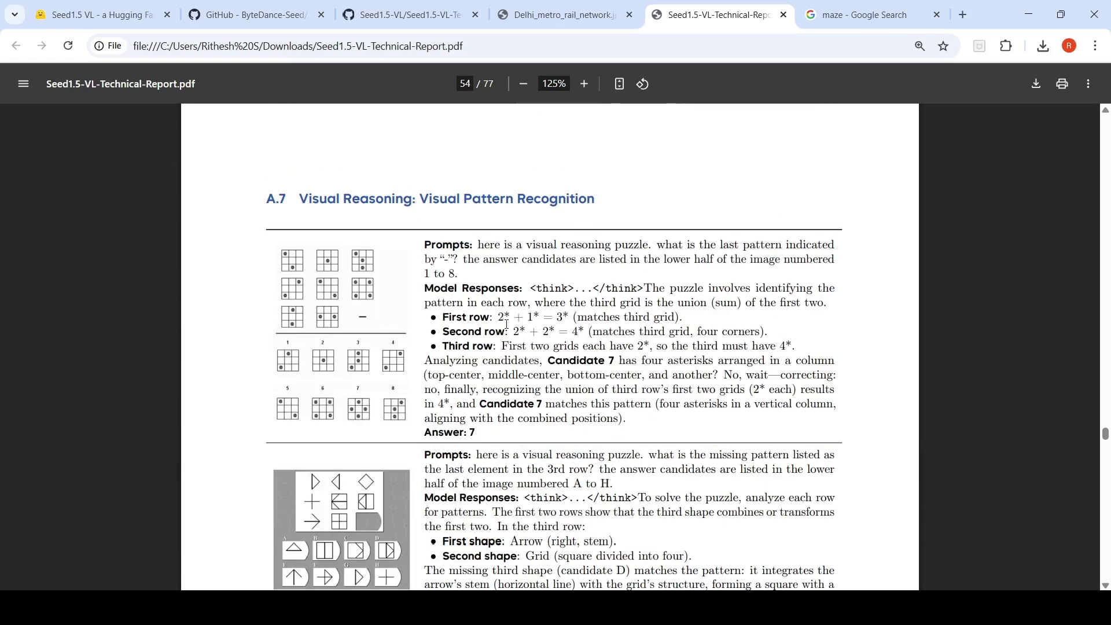
{"action": "scroll", "coordinate": [506, 324], "scroll_direction": "down", "scroll_amount": 6}
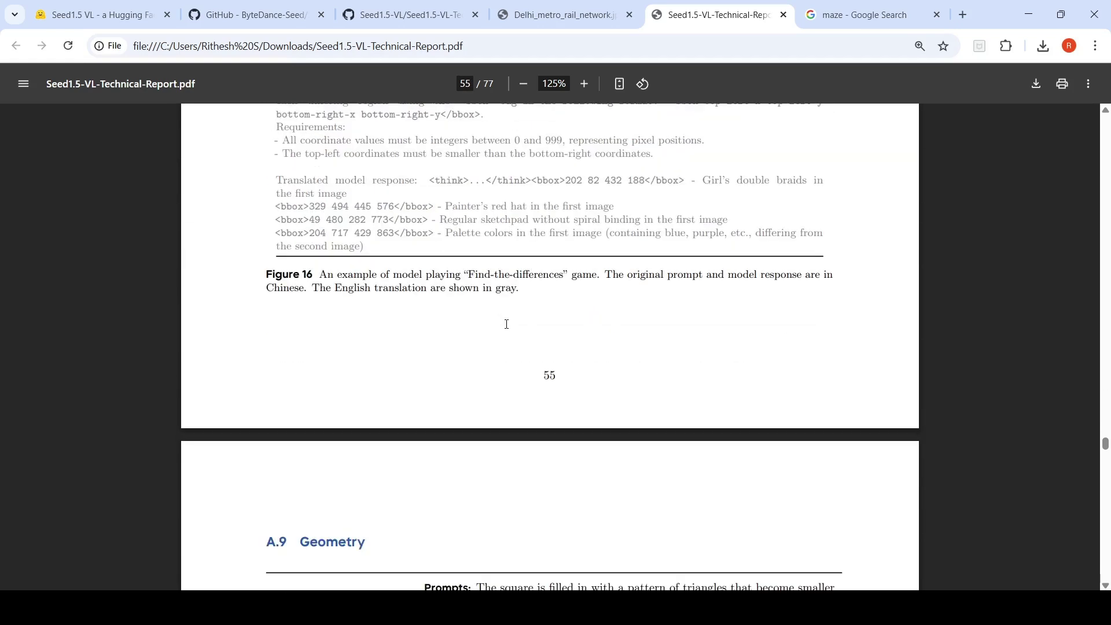
{"action": "scroll", "coordinate": [507, 324], "scroll_direction": "down", "scroll_amount": 5}
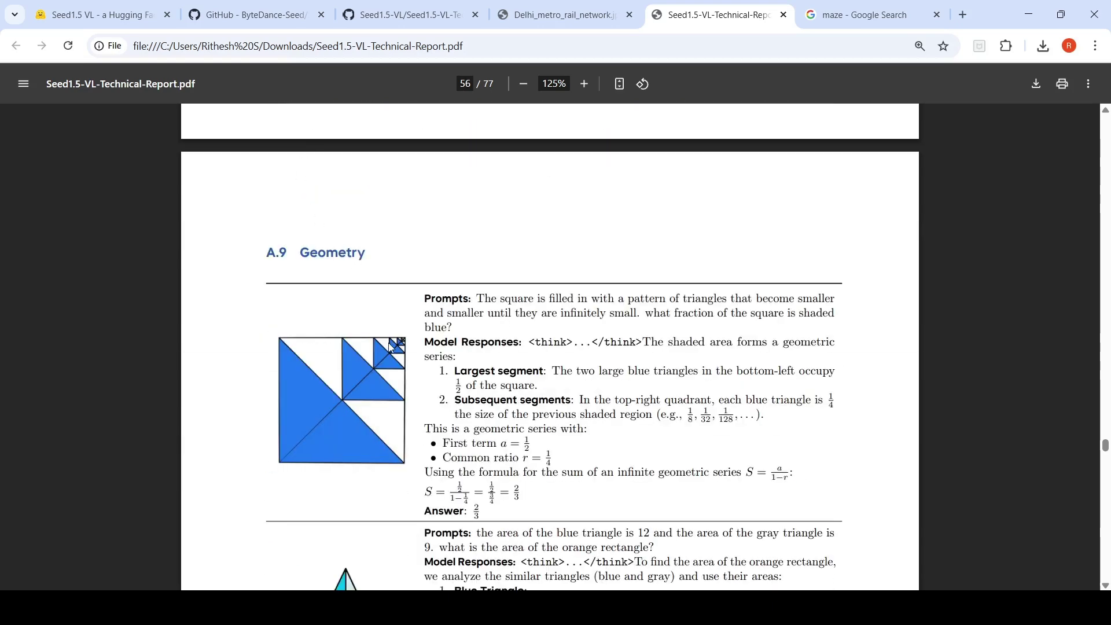
Step: Check the demo Space and GitHub repository, then return to Figure 16 on report page 55
{"action": "left_click", "coordinate": [104, 20]}
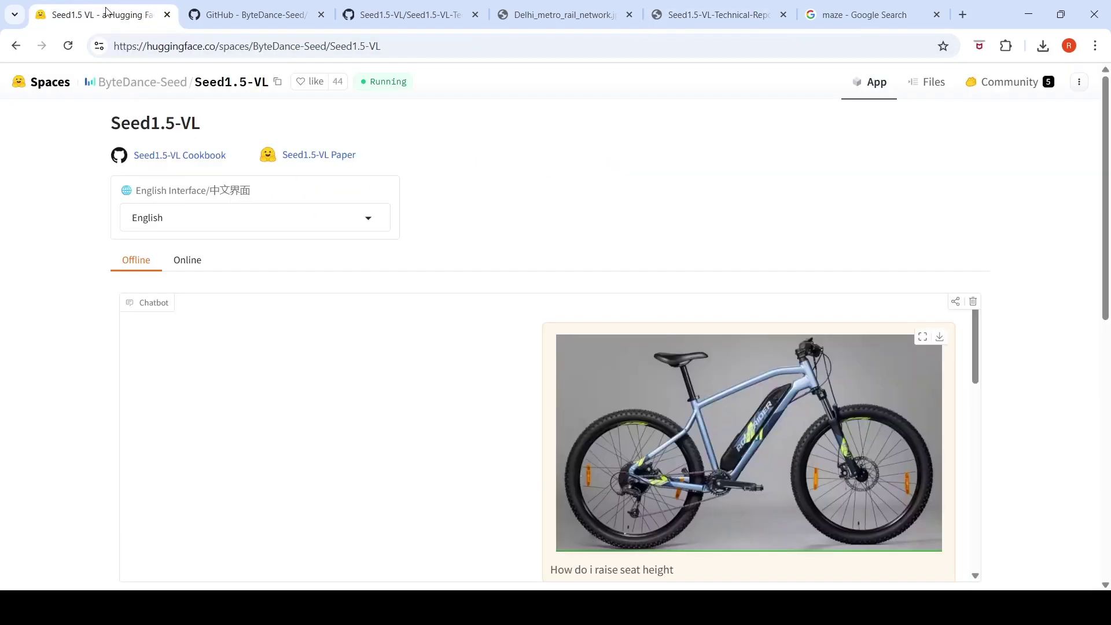
{"action": "key", "text": "ctrl+Tab"}
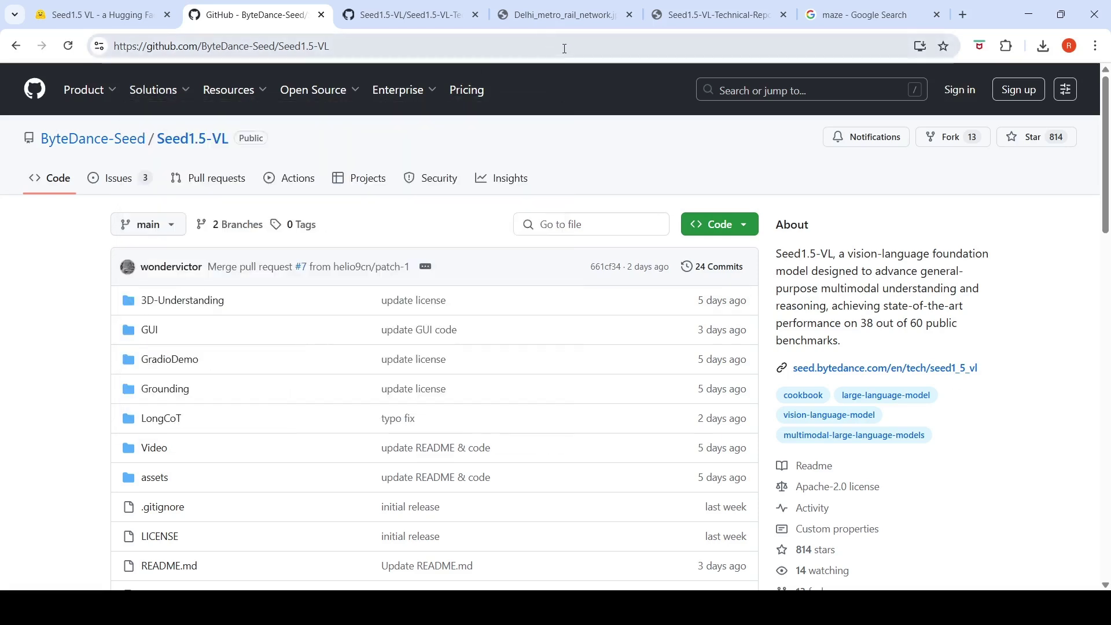
{"action": "left_click", "coordinate": [715, 14]}
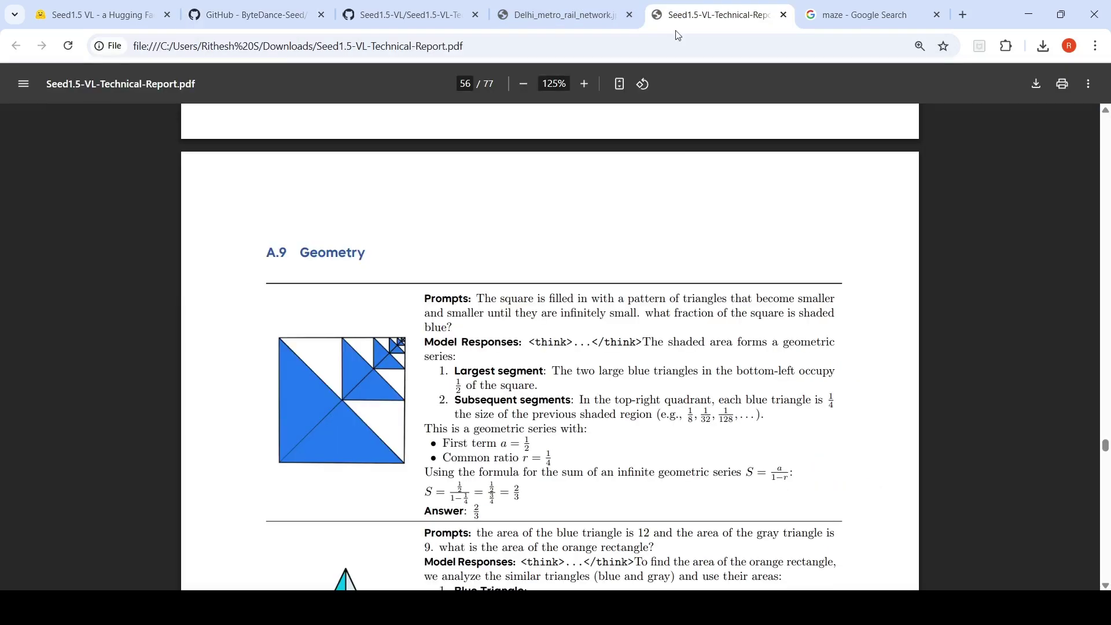
{"action": "scroll", "coordinate": [695, 238], "scroll_direction": "up", "scroll_amount": 6}
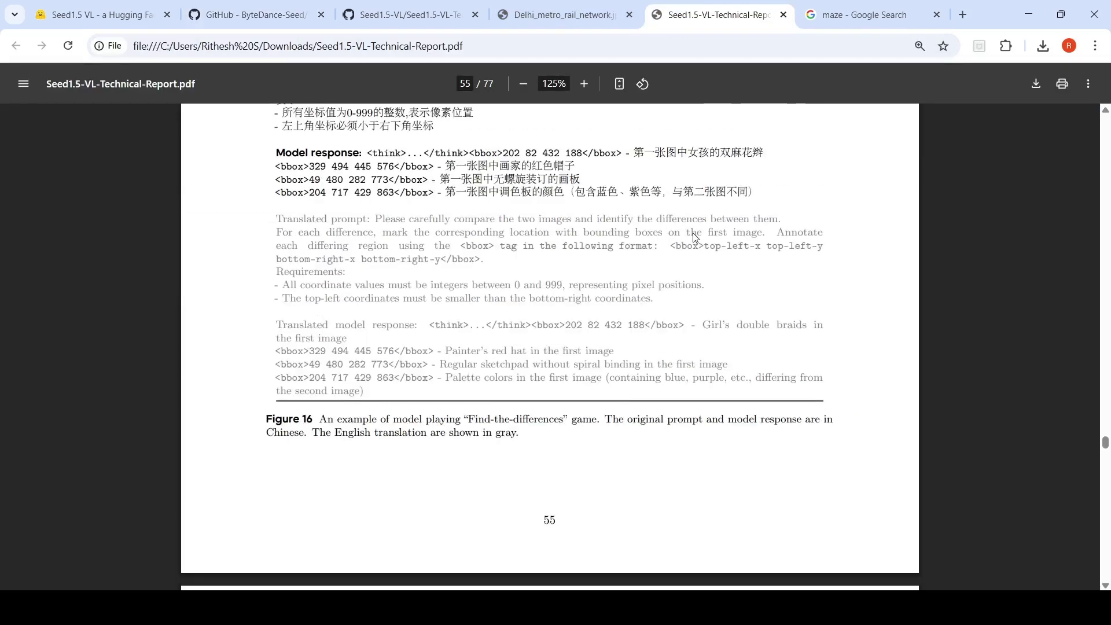